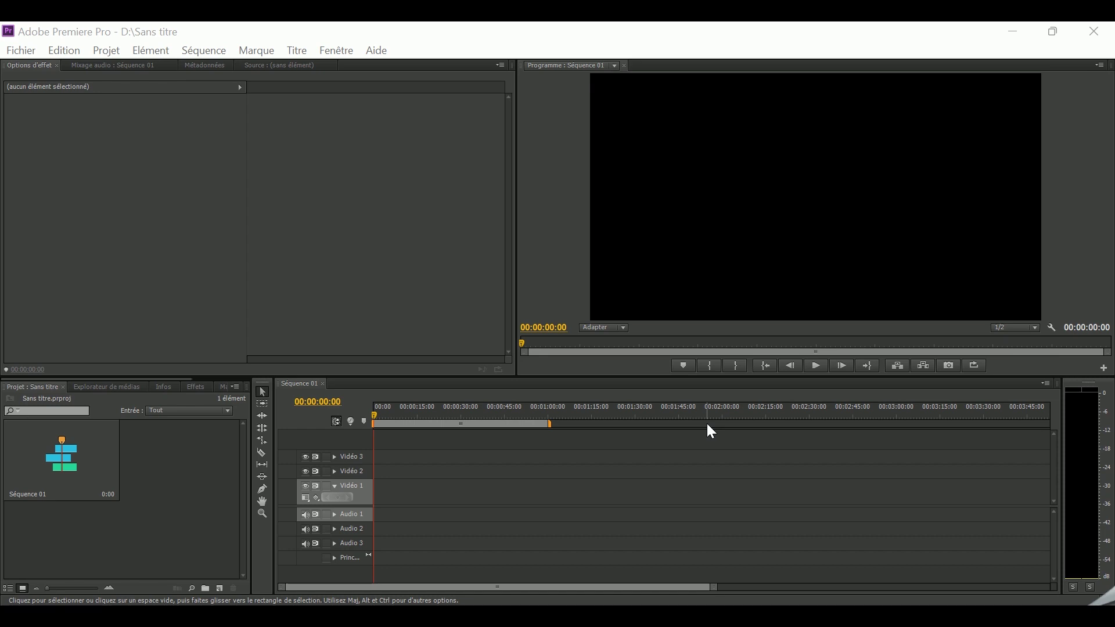
# Drag the boogie track and Charlie Chaplin video from the Tutorial folder into the Project panel
pyautogui.hotkey('alt', 'Tab')
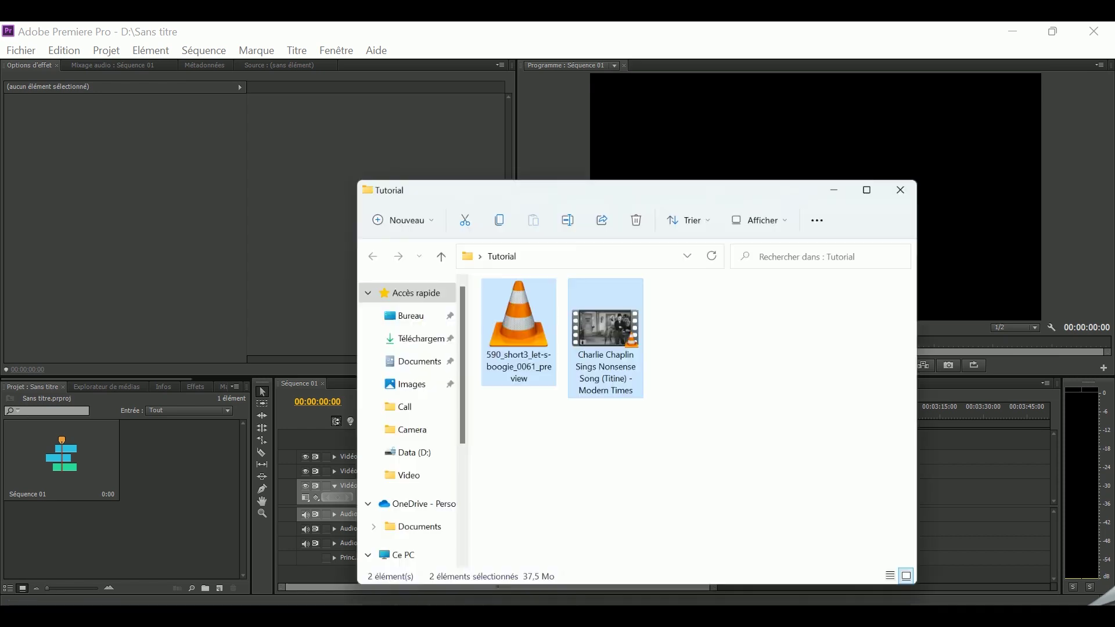
pyautogui.moveTo(728, 316); pyautogui.dragTo(394, 453)
pyautogui.moveTo(297, 461); pyautogui.dragTo(219, 477)
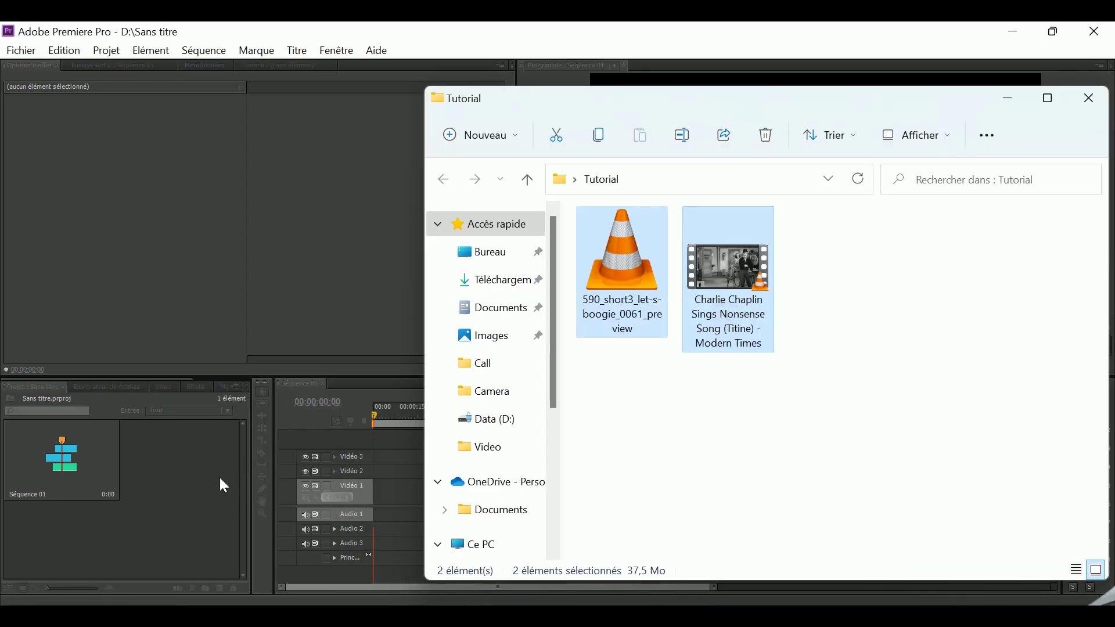
pyautogui.click(1009, 100)
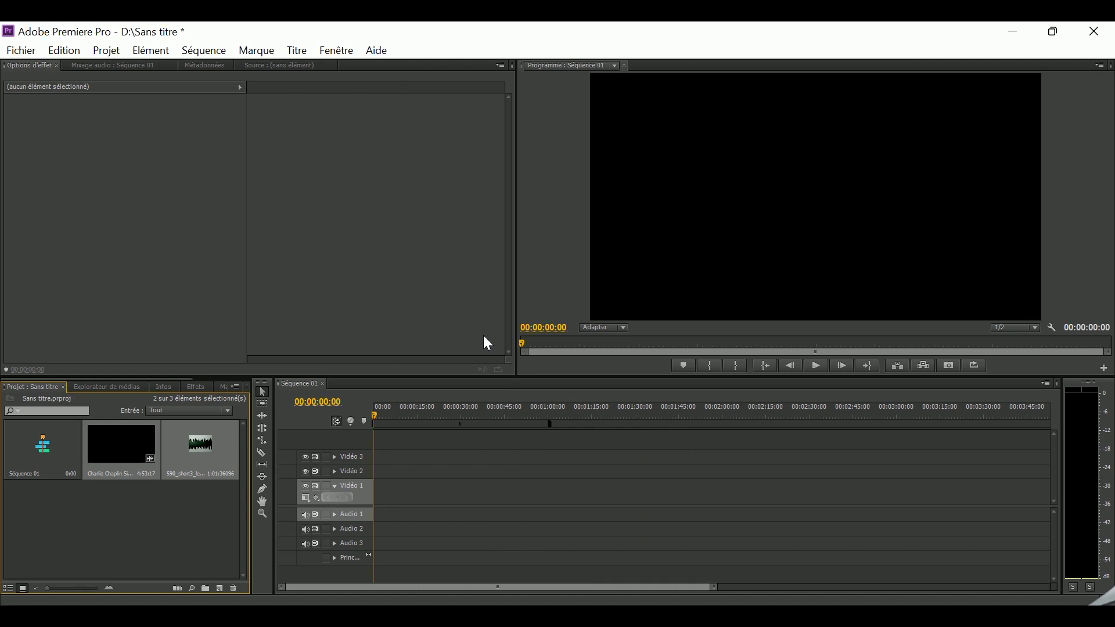
pyautogui.click(138, 503)
# Add the Charlie Chaplin clip to Sequence 01 on Video 4 and mute its Audio 4 track
pyautogui.moveTo(127, 445); pyautogui.dragTo(390, 450)
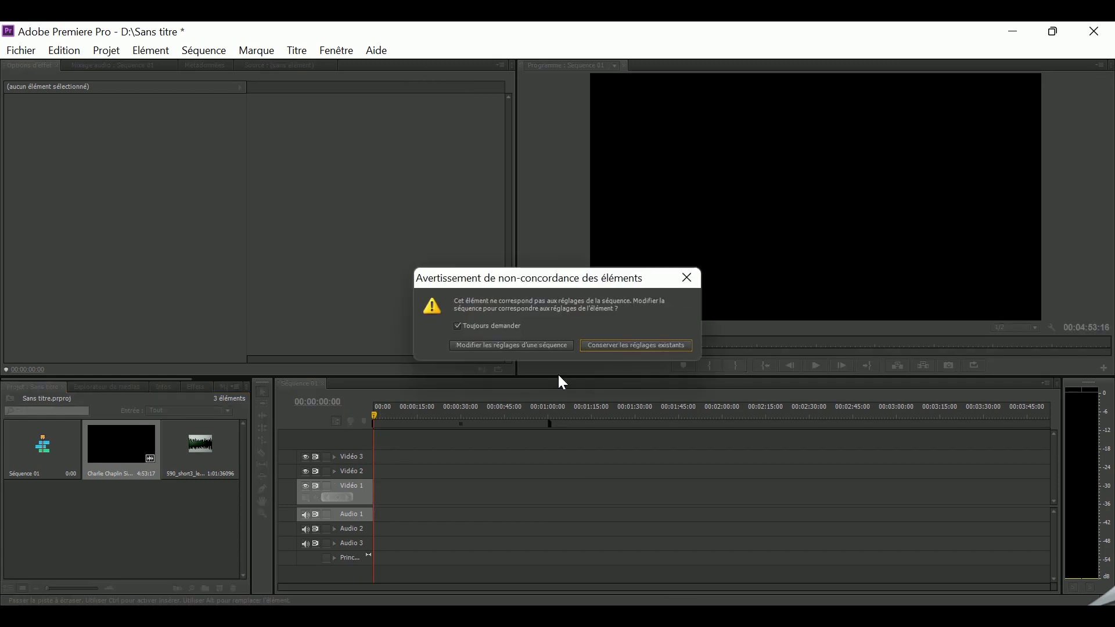
pyautogui.click(546, 347)
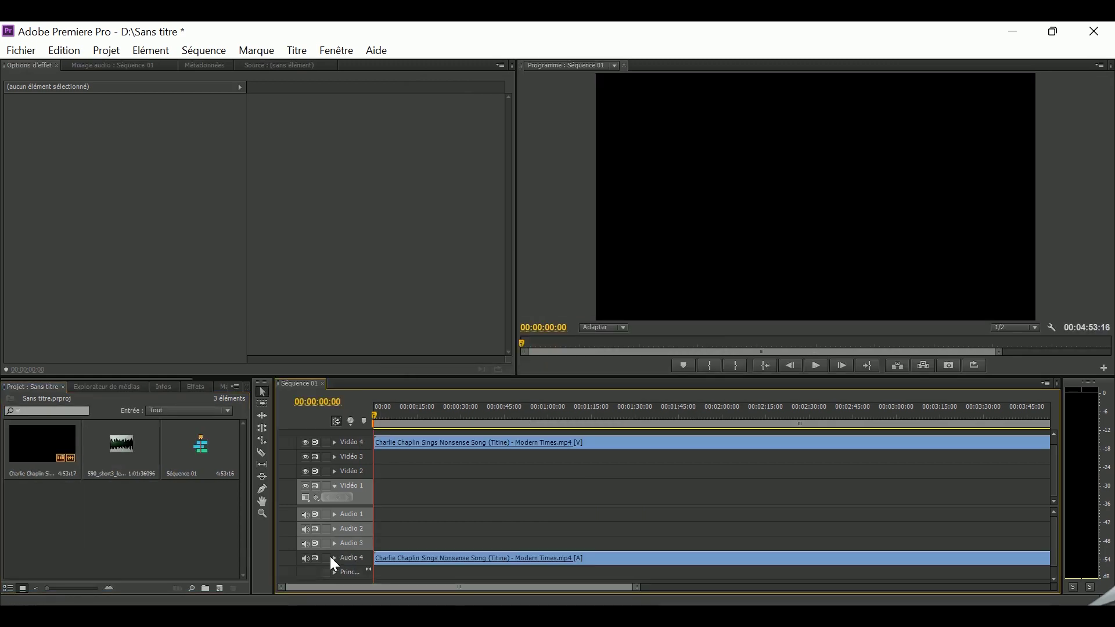
pyautogui.click(308, 560)
pyautogui.moveTo(374, 417); pyautogui.dragTo(624, 409)
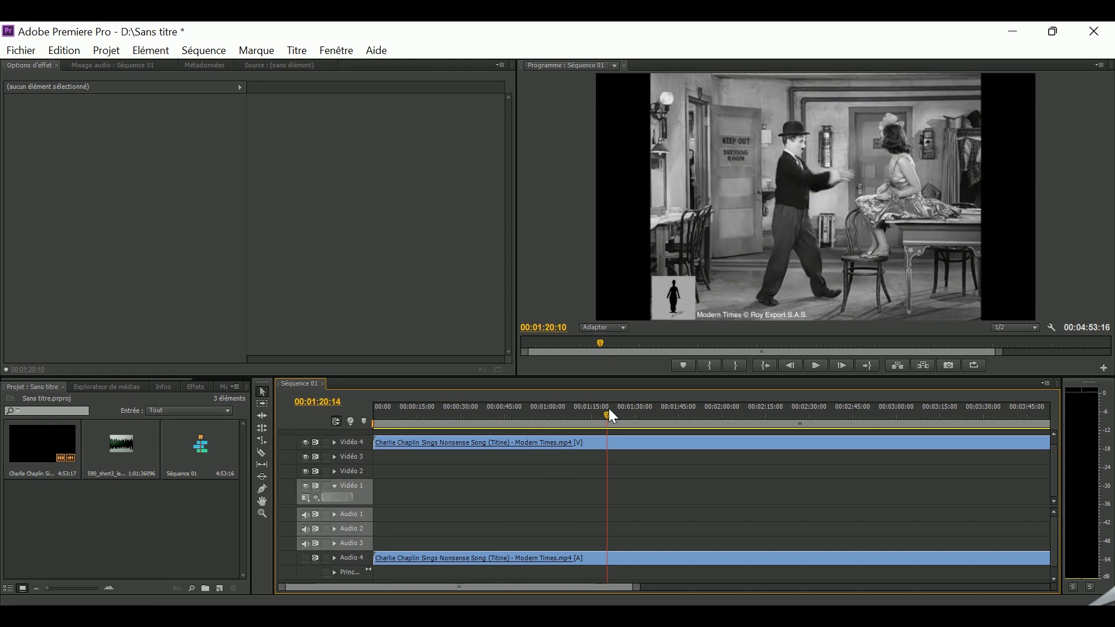
pyautogui.click(261, 453)
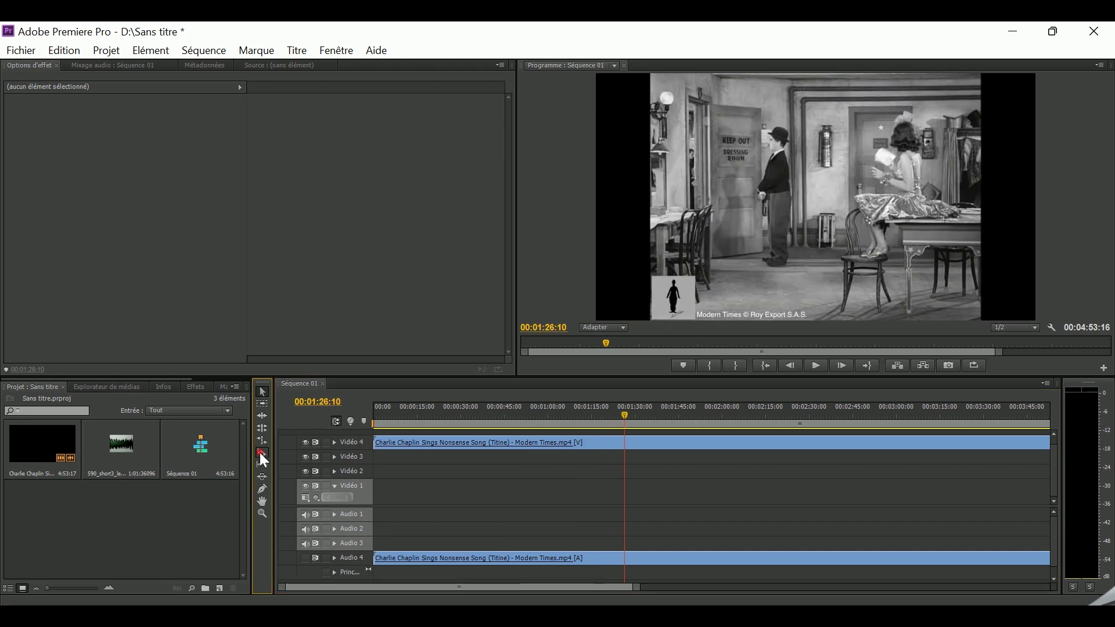
# Cut the Chaplin clip at 00:01:26:10, delete the first part, and move the rest to 00:00 on Vidéo 3
pyautogui.click(626, 444)
pyautogui.click(262, 390)
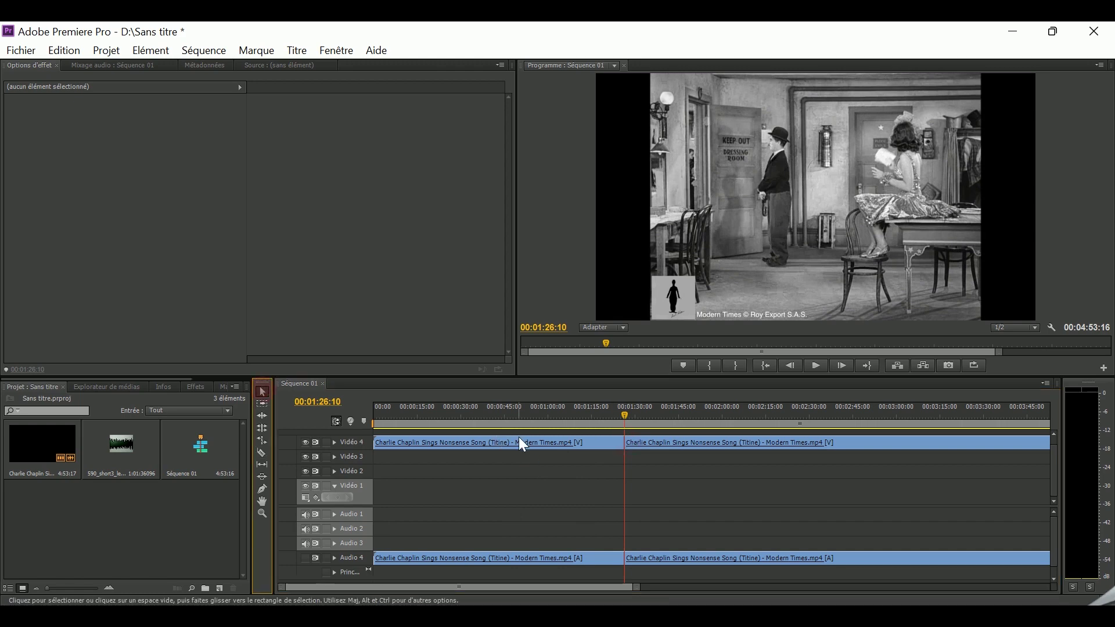
pyautogui.click(526, 442)
pyautogui.press('Delete')
pyautogui.moveTo(691, 443); pyautogui.dragTo(438, 457)
pyautogui.moveTo(399, 409); pyautogui.dragTo(371, 417)
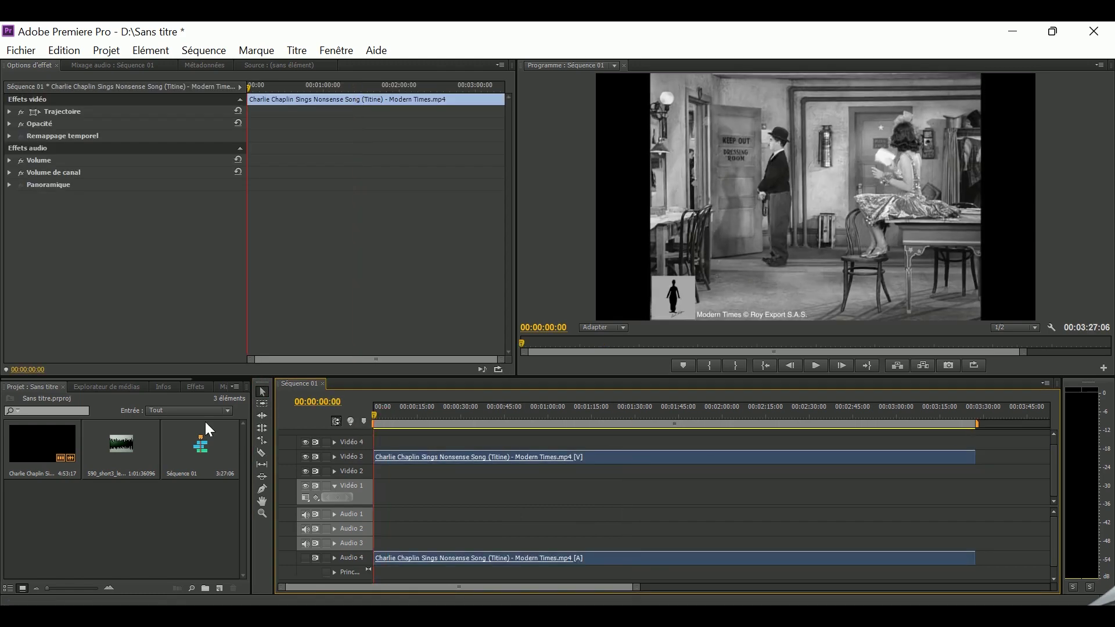
pyautogui.moveTo(119, 455); pyautogui.dragTo(378, 516)
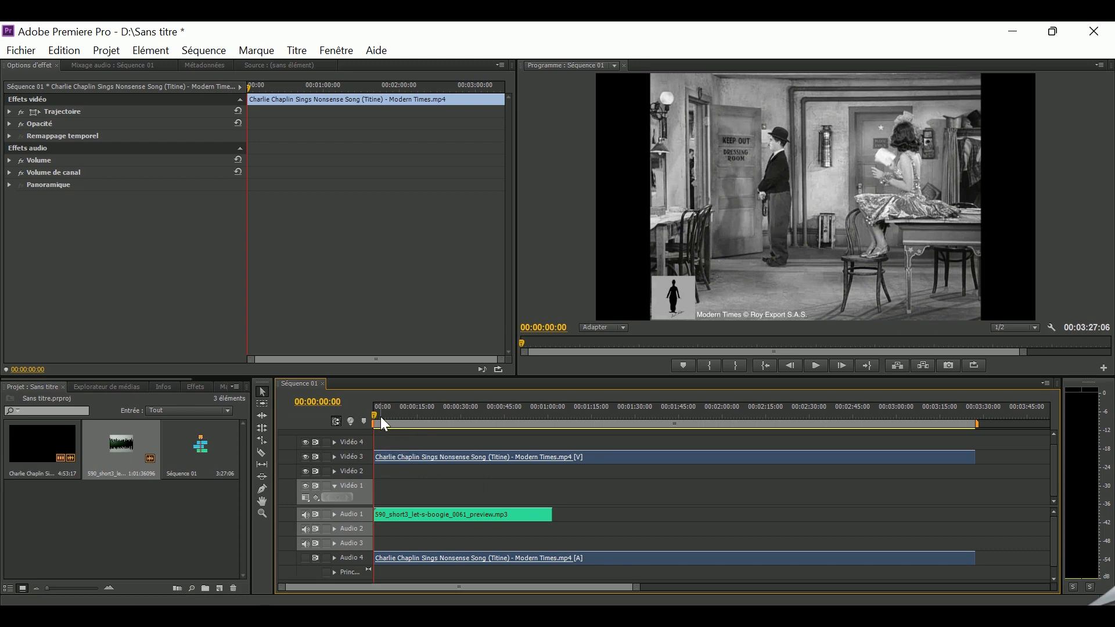
# Preview the Chaplin clip with the 590_short3 boogie music, stopping at 00:00:11:23
pyautogui.press('space')
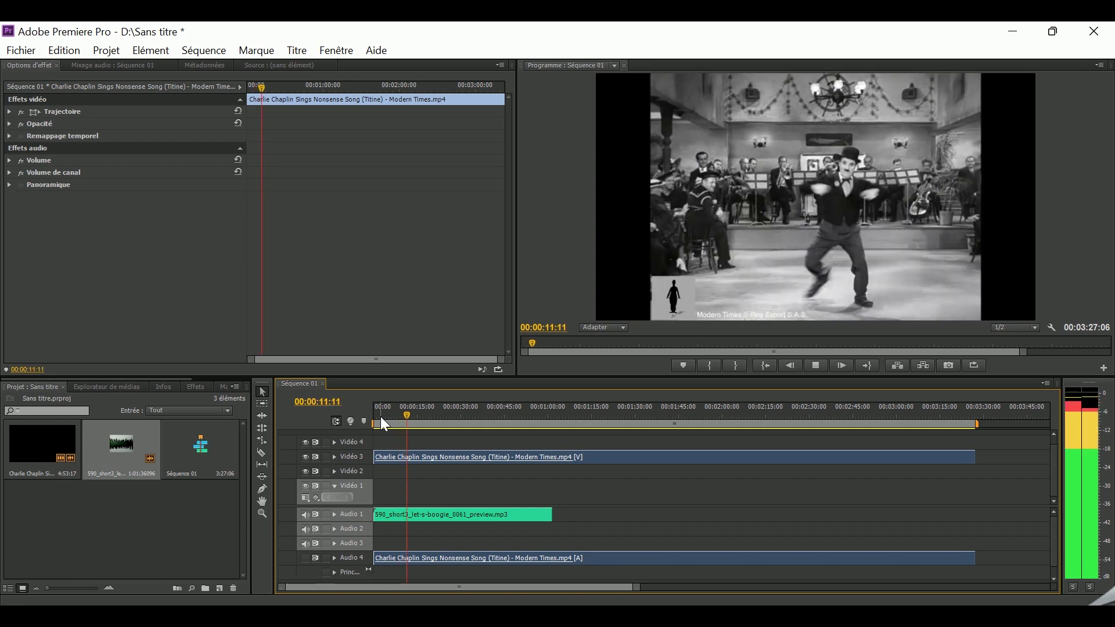
pyautogui.press('space')
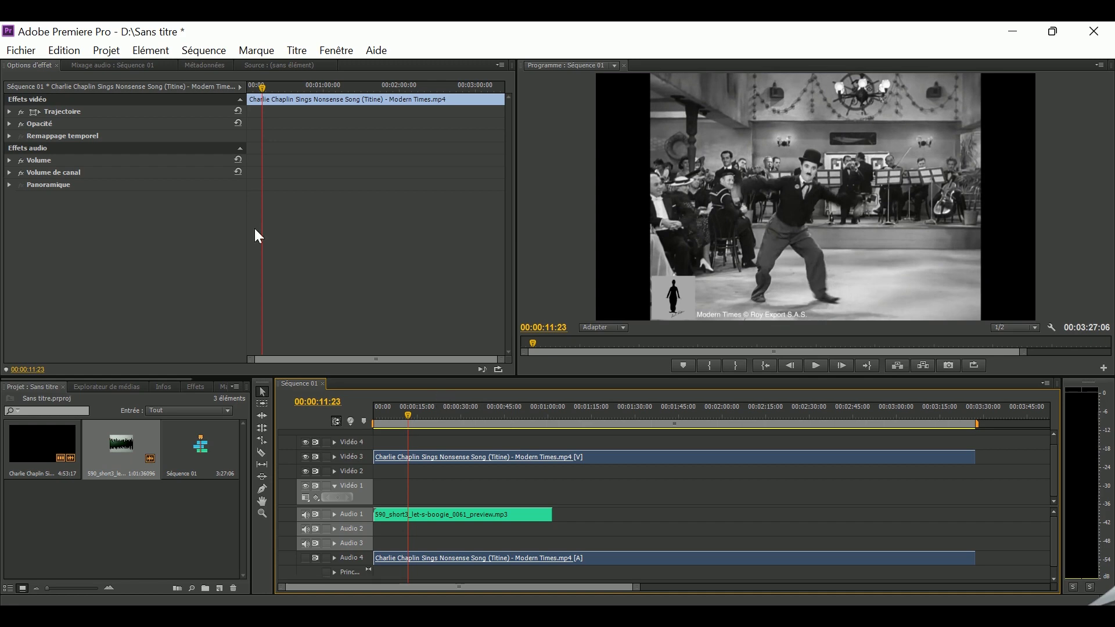
pyautogui.click(195, 387)
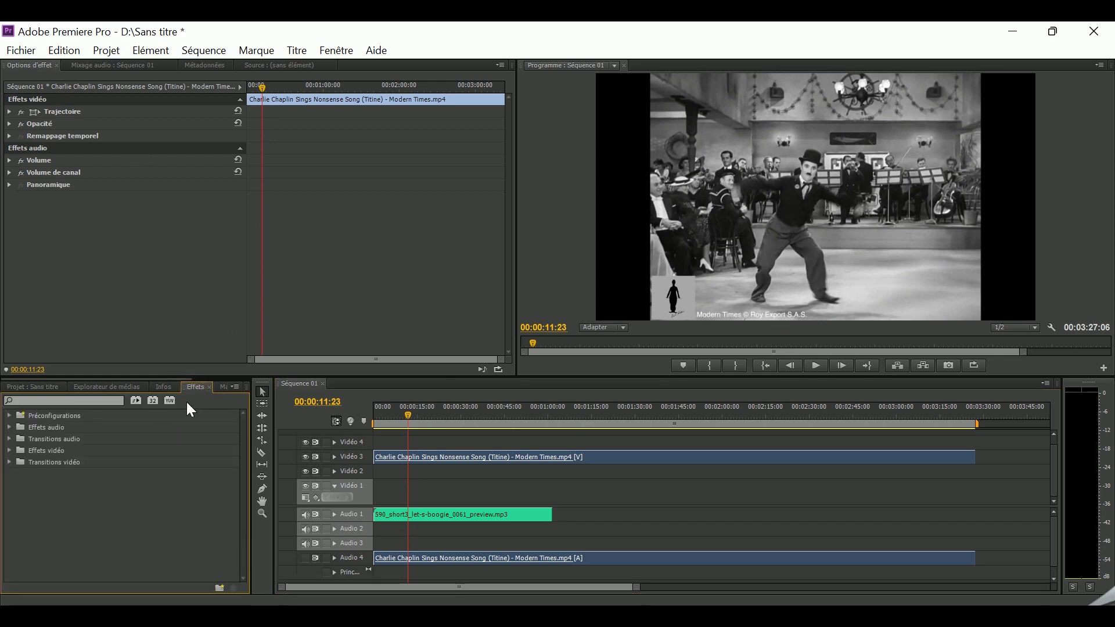
# Drag Transformation from Effets vidéo > Déformation onto the Chaplin clip on Vidéo 3
pyautogui.click(9, 450)
pyautogui.scroll(-3, 80, 496)
pyautogui.scroll(-1, 69, 481)
pyautogui.click(16, 438)
pyautogui.scroll(-1, 114, 479)
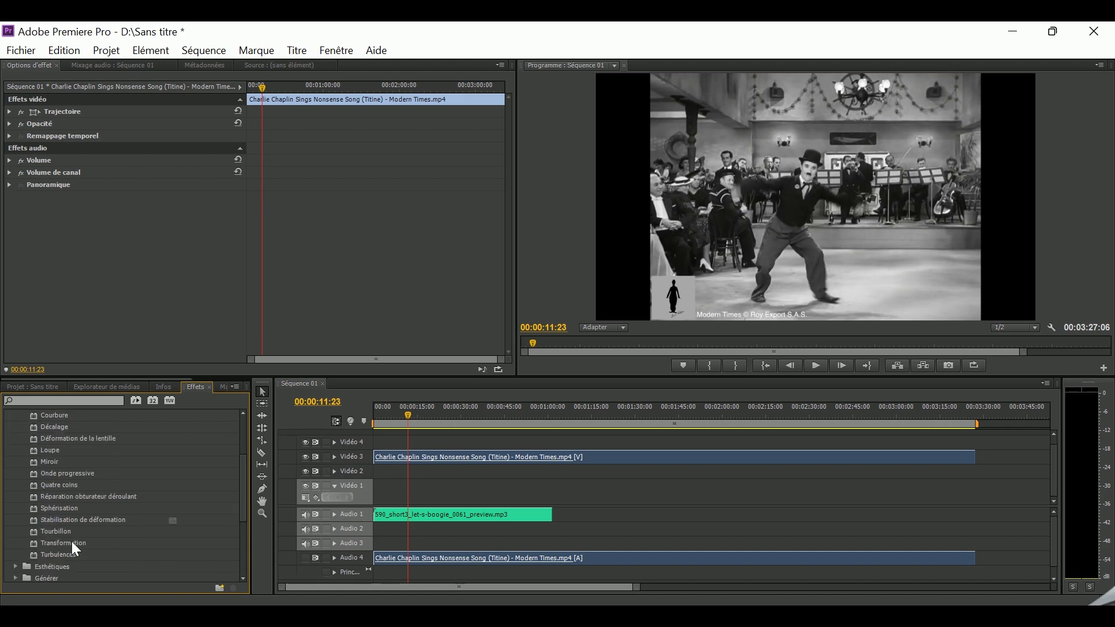
pyautogui.moveTo(67, 541); pyautogui.dragTo(479, 462)
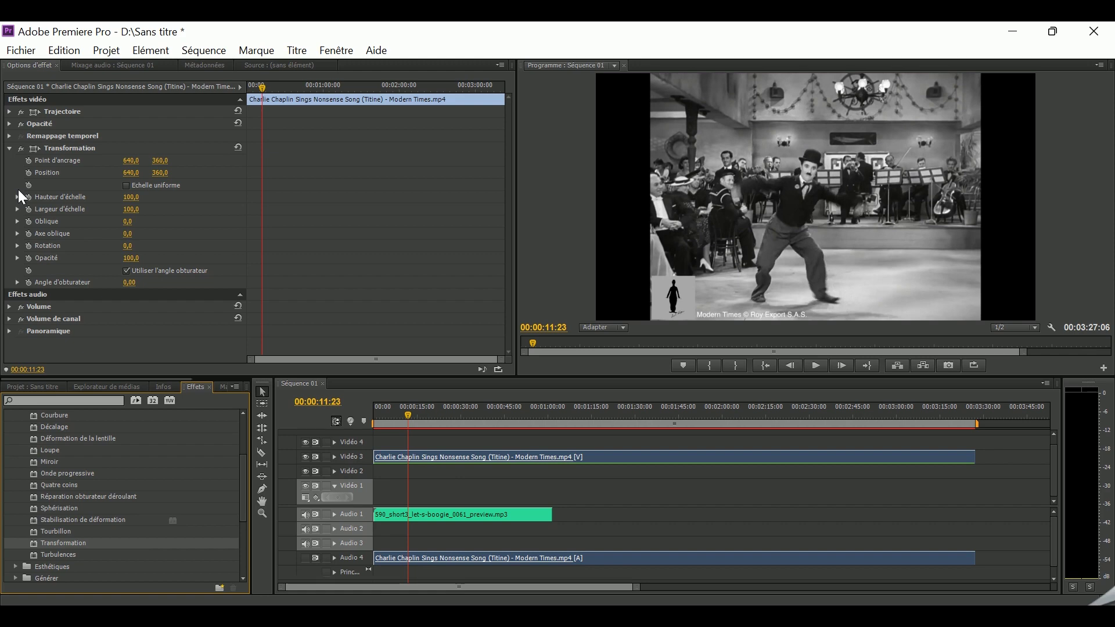
# Turn on keyframing for anchor point, position and scale, and jolt the anchor point to 680 at 12:00
pyautogui.click(28, 161)
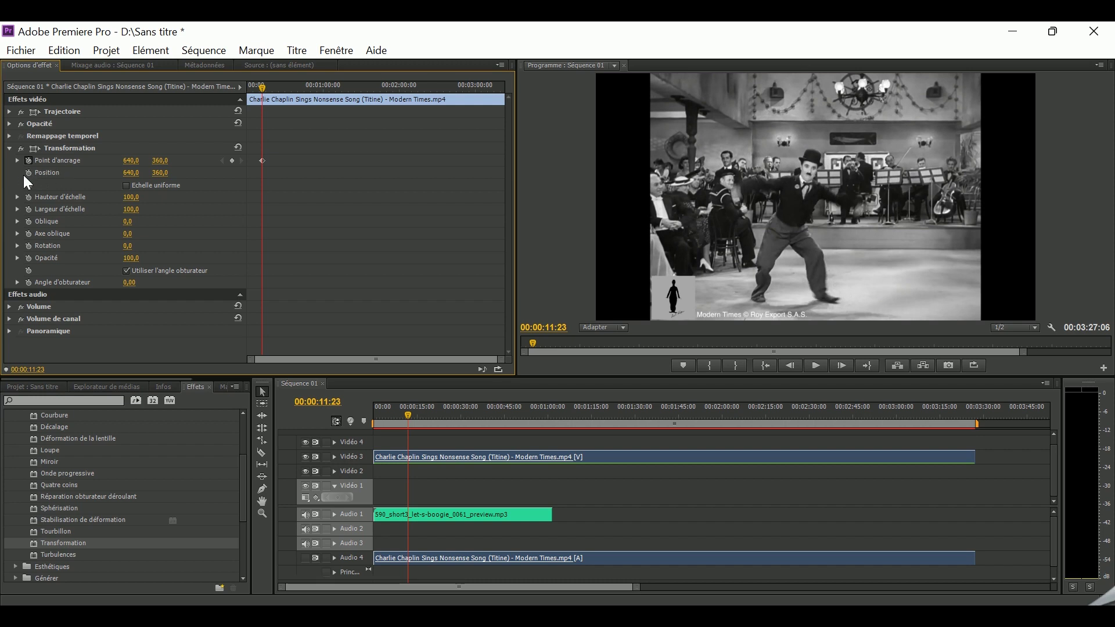
pyautogui.click(29, 173)
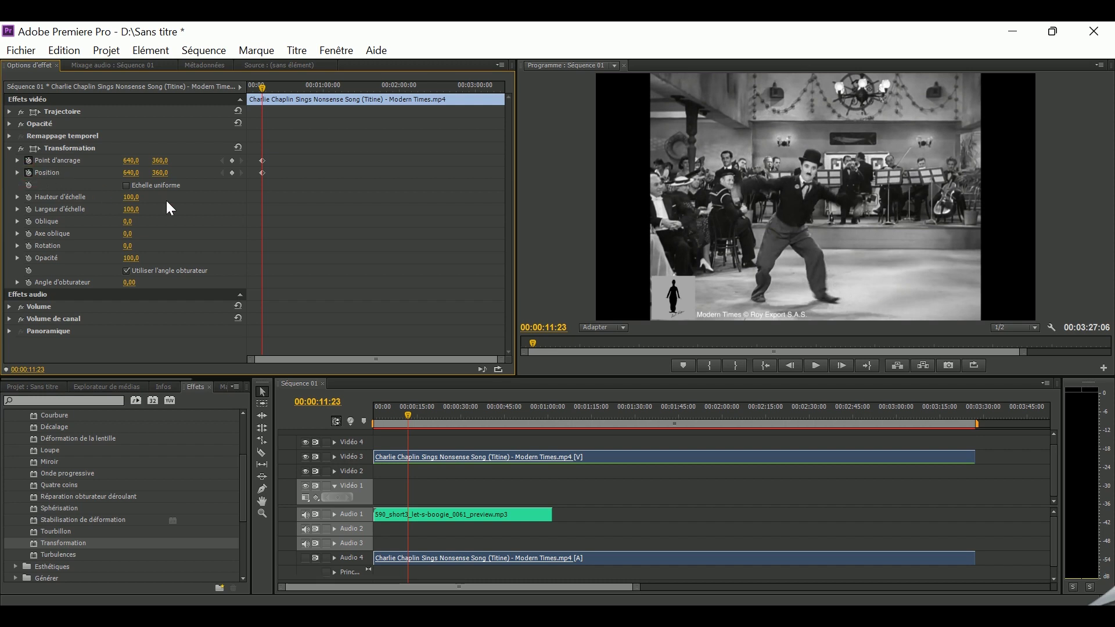
pyautogui.click(29, 197)
pyautogui.press('Right')
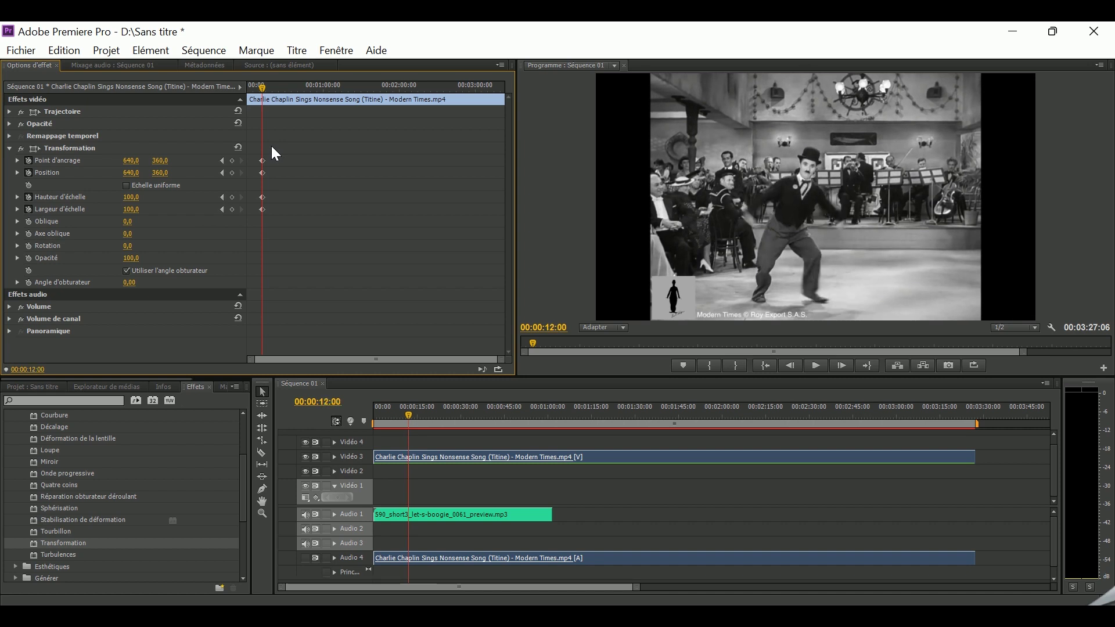
pyautogui.moveTo(131, 161); pyautogui.dragTo(172, 168)
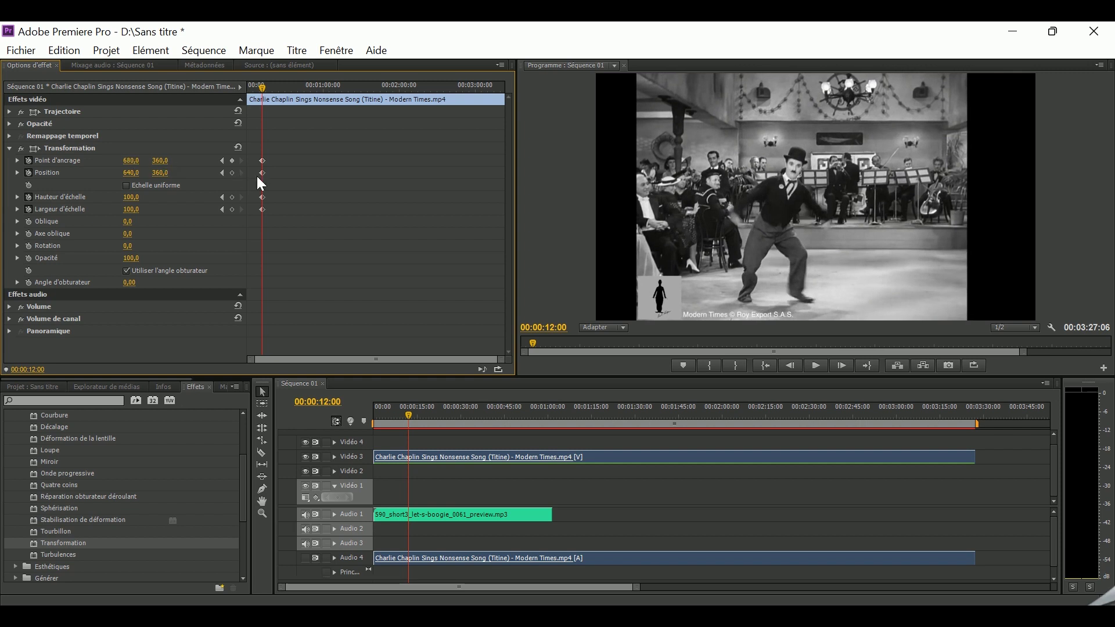
pyautogui.press('Right')
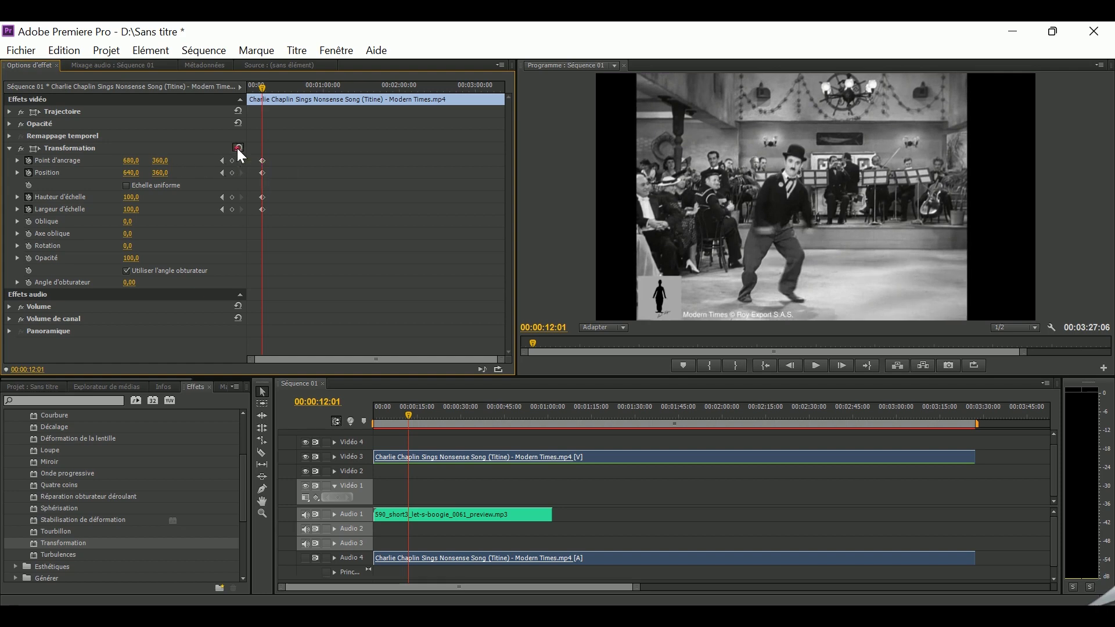
pyautogui.click(238, 149)
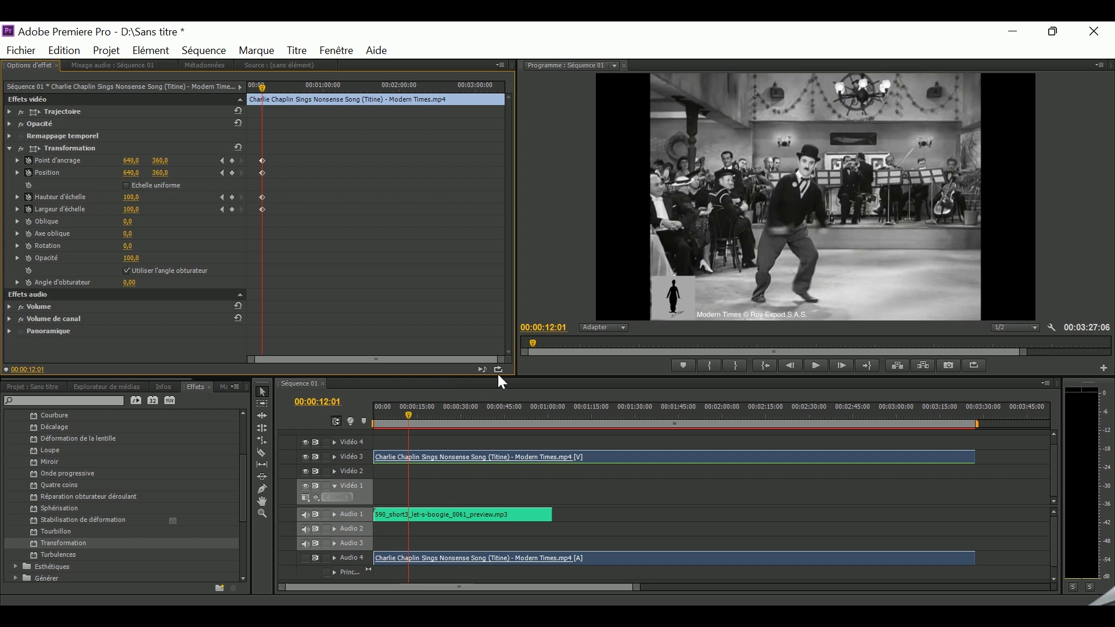
# Key the anchor point X at 579 on 12:02, then reset the Transform at 12:03
pyautogui.moveTo(500, 360); pyautogui.dragTo(375, 360)
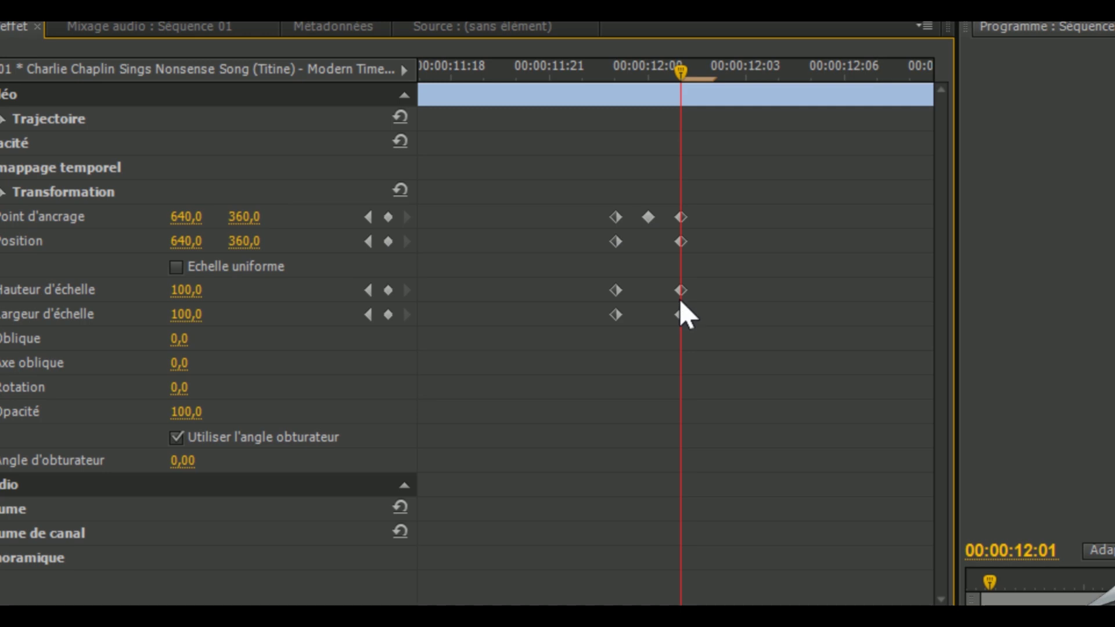
pyautogui.press('Right')
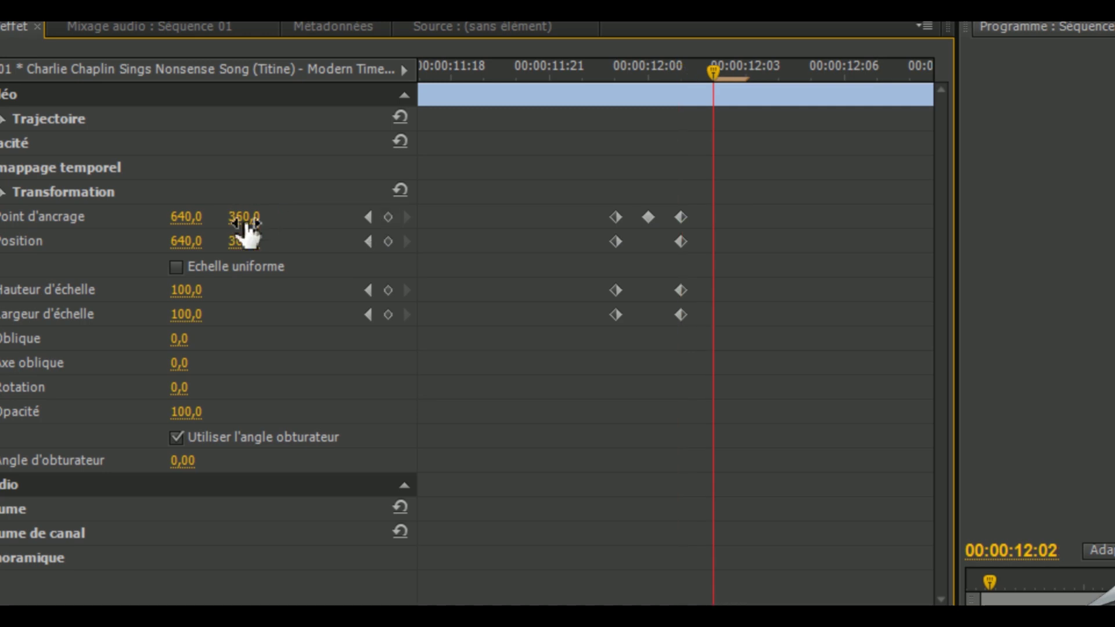
pyautogui.moveTo(199, 224); pyautogui.dragTo(184, 223)
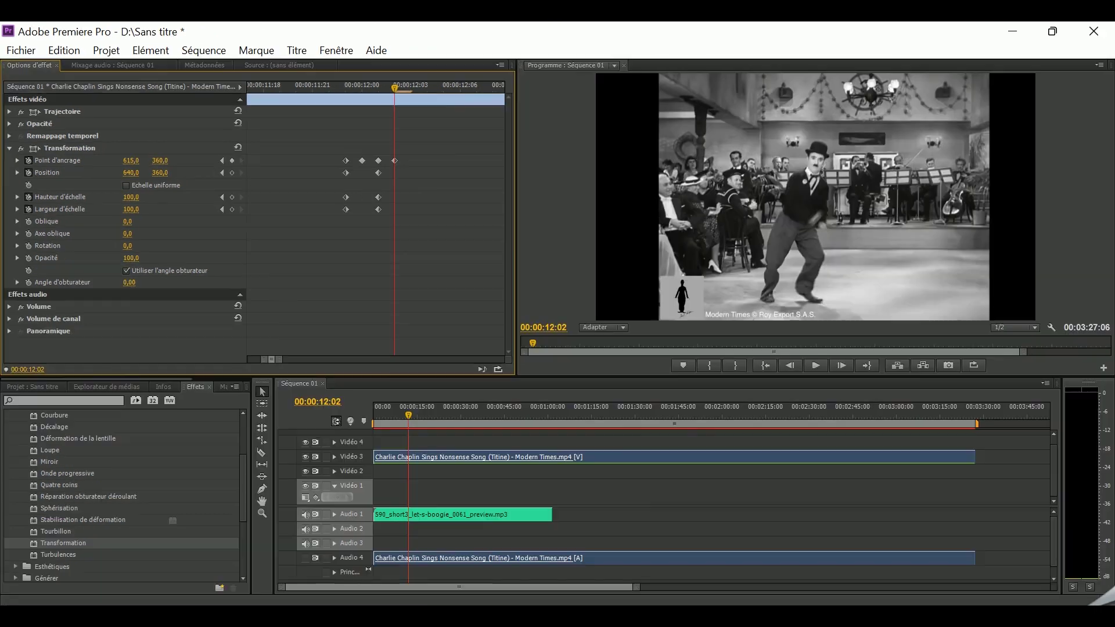
pyautogui.moveTo(201, 224); pyautogui.dragTo(191, 223)
pyautogui.moveTo(131, 160); pyautogui.dragTo(114, 160)
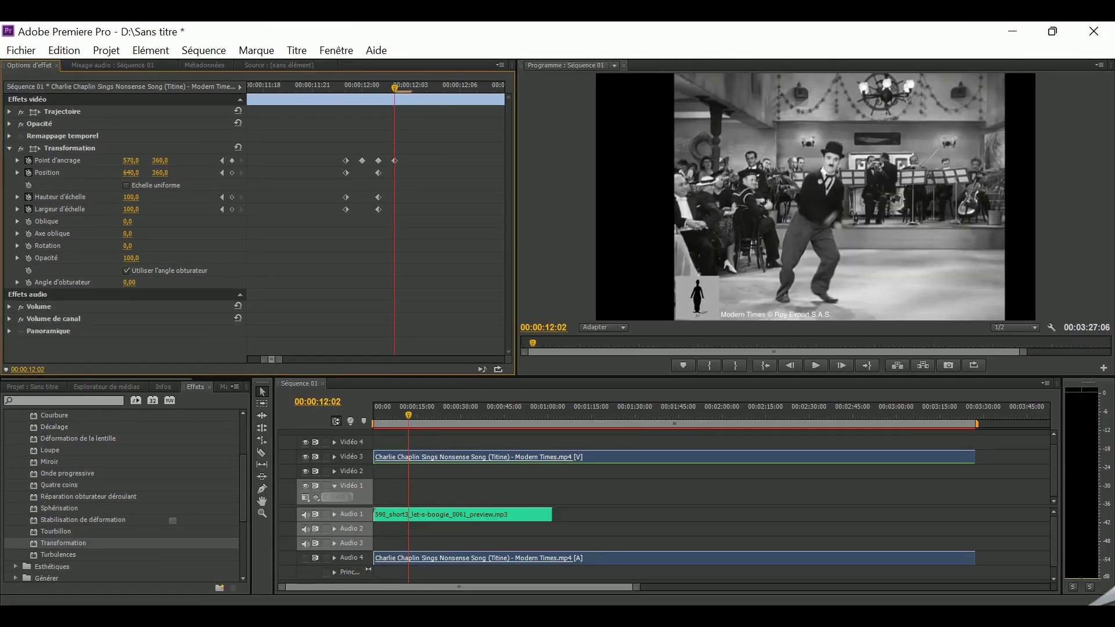
pyautogui.moveTo(131, 160); pyautogui.dragTo(137, 160)
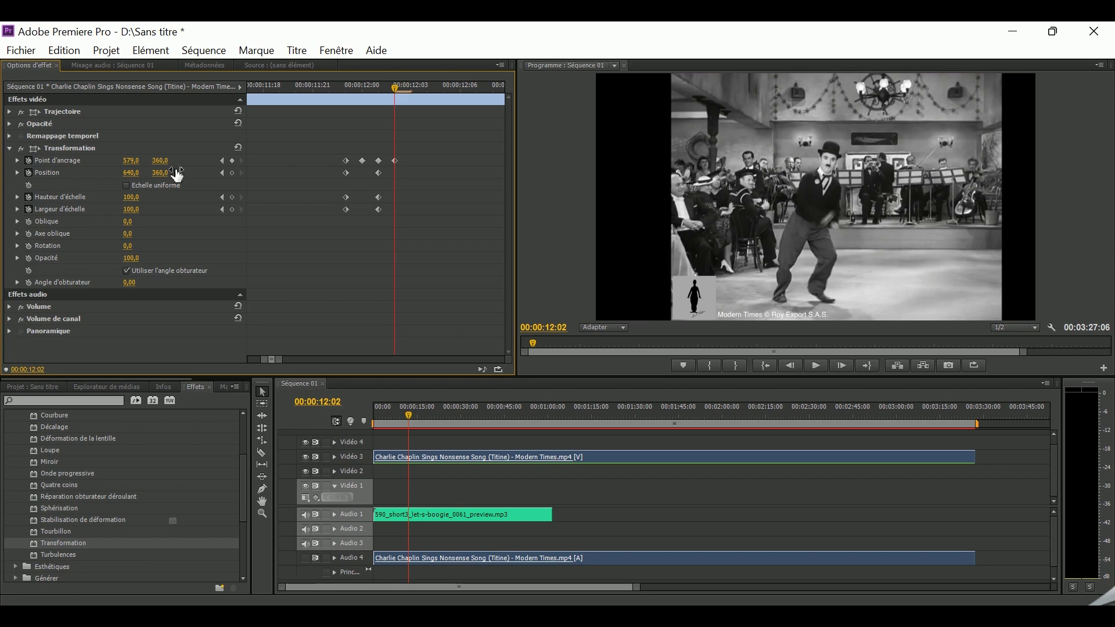
pyautogui.press('Right')
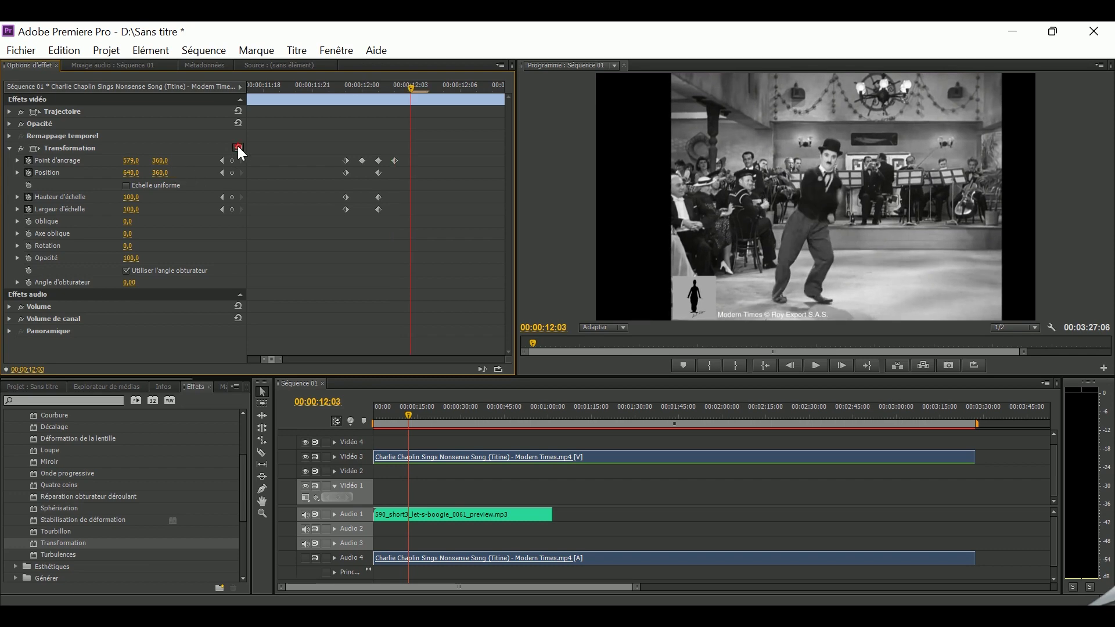
pyautogui.click(238, 146)
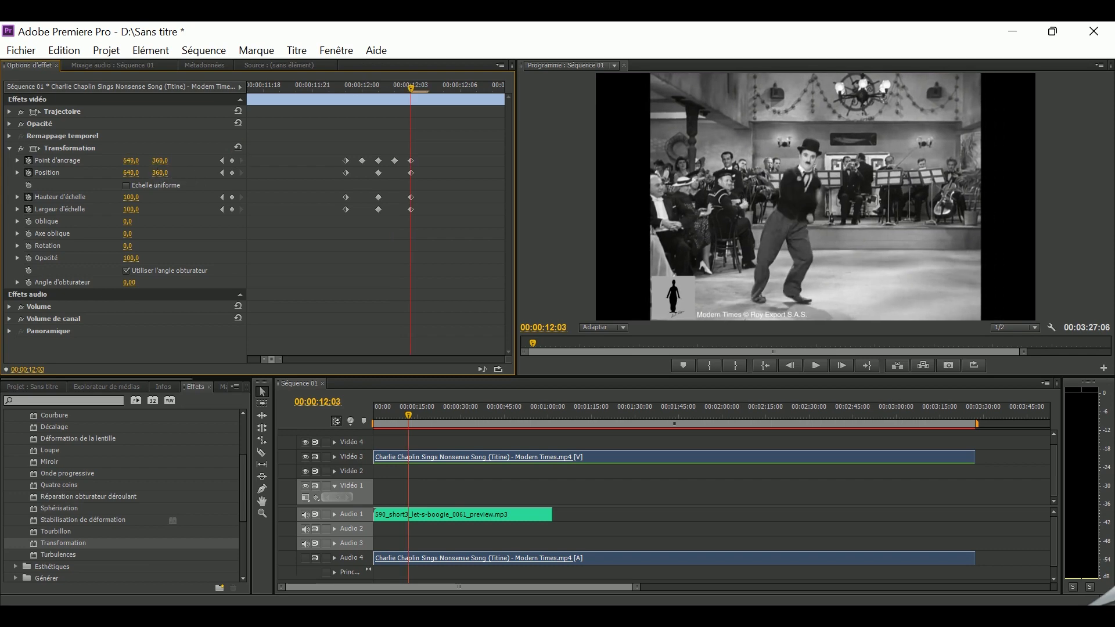
# Set the anchor point vertical value to 405 at frame 12:04
pyautogui.click(164, 160)
pyautogui.press('Right')
pyautogui.write('380')
pyautogui.press('Return')
pyautogui.write('405')
pyautogui.press('Return')
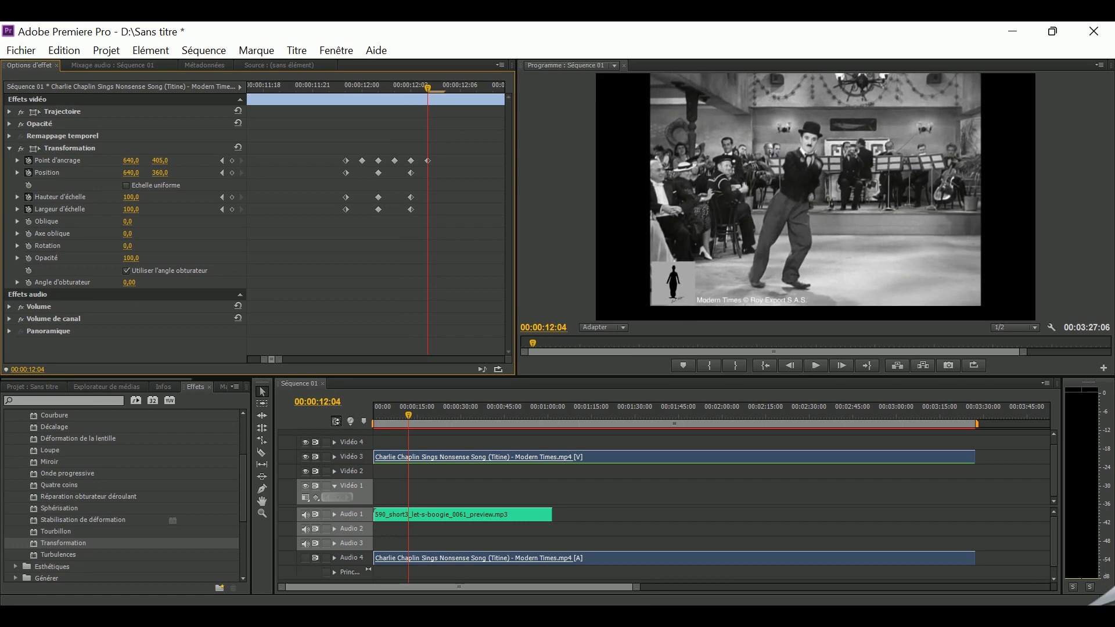
pyautogui.moveTo(165, 163); pyautogui.dragTo(171, 168)
# Reset the Transform at 12:05, set anchor vertical to 325 at 12:06, and reset at 12:07
pyautogui.press('Right')
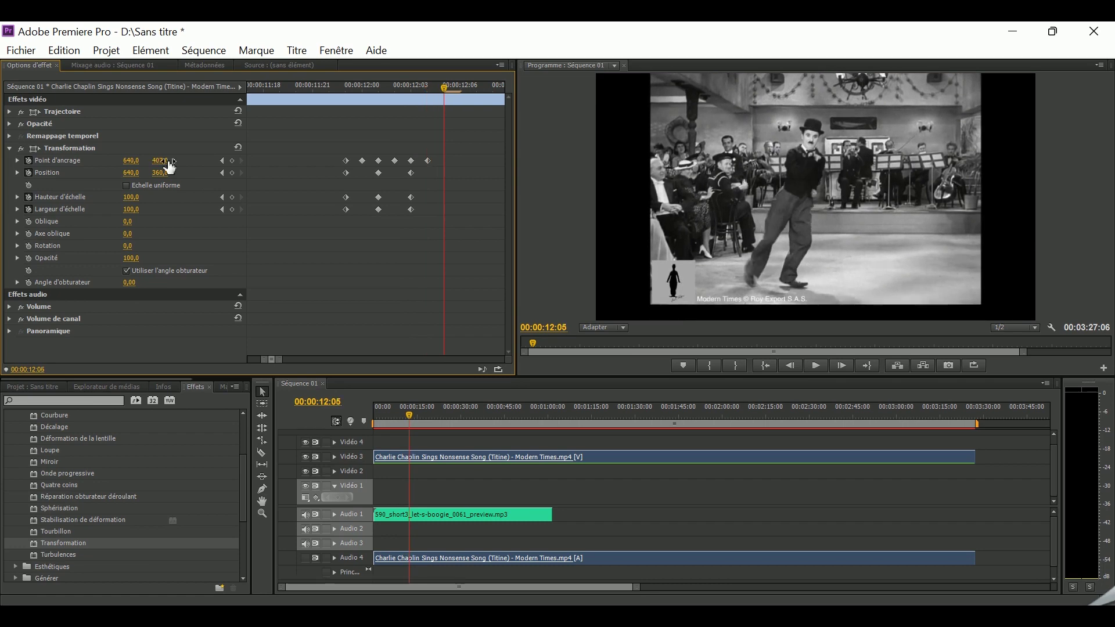
pyautogui.click(238, 148)
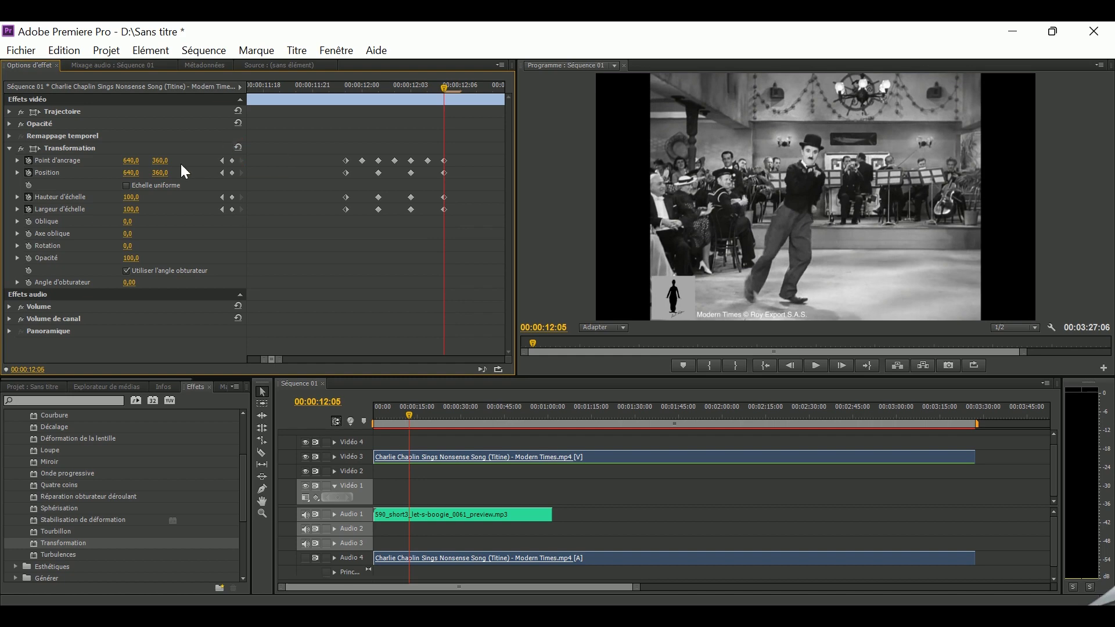
pyautogui.press('Right')
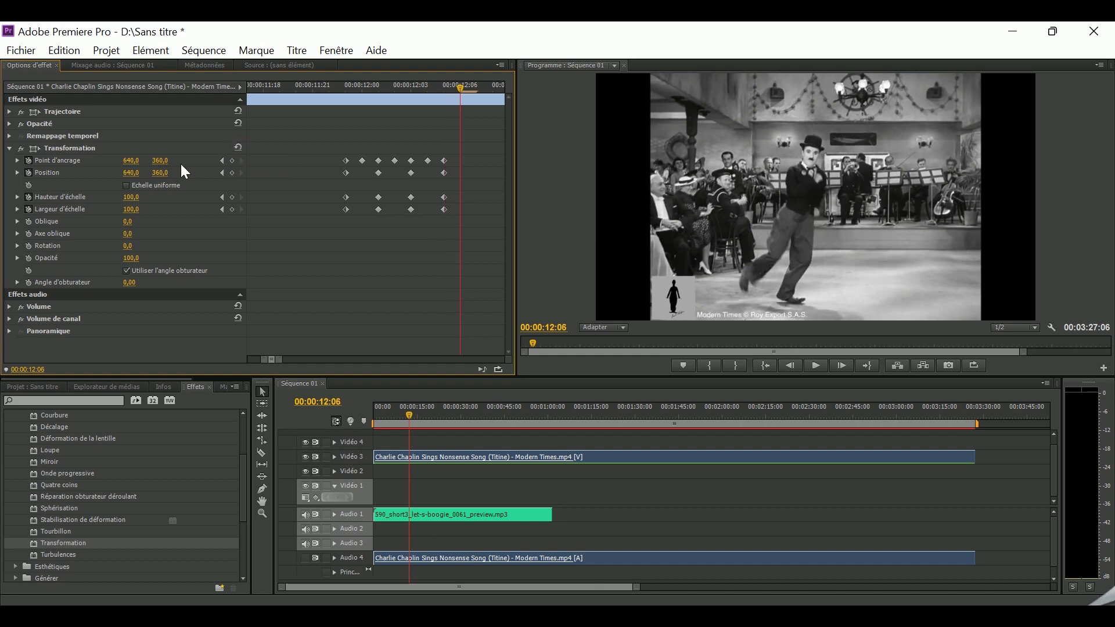
pyautogui.moveTo(158, 161); pyautogui.dragTo(167, 163)
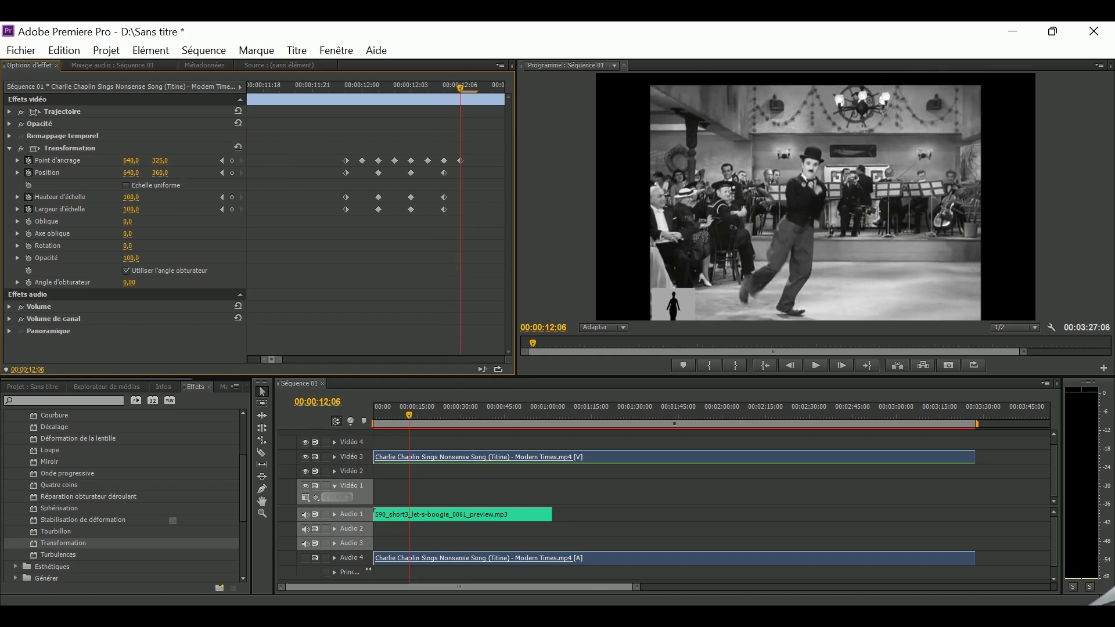
pyautogui.press('Right')
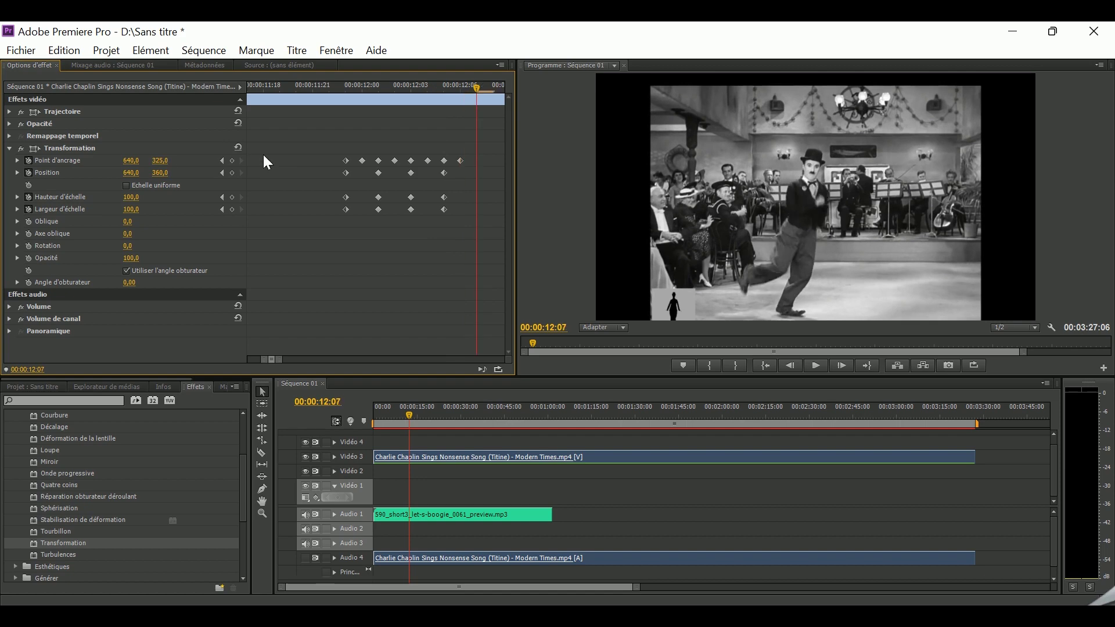
pyautogui.click(239, 147)
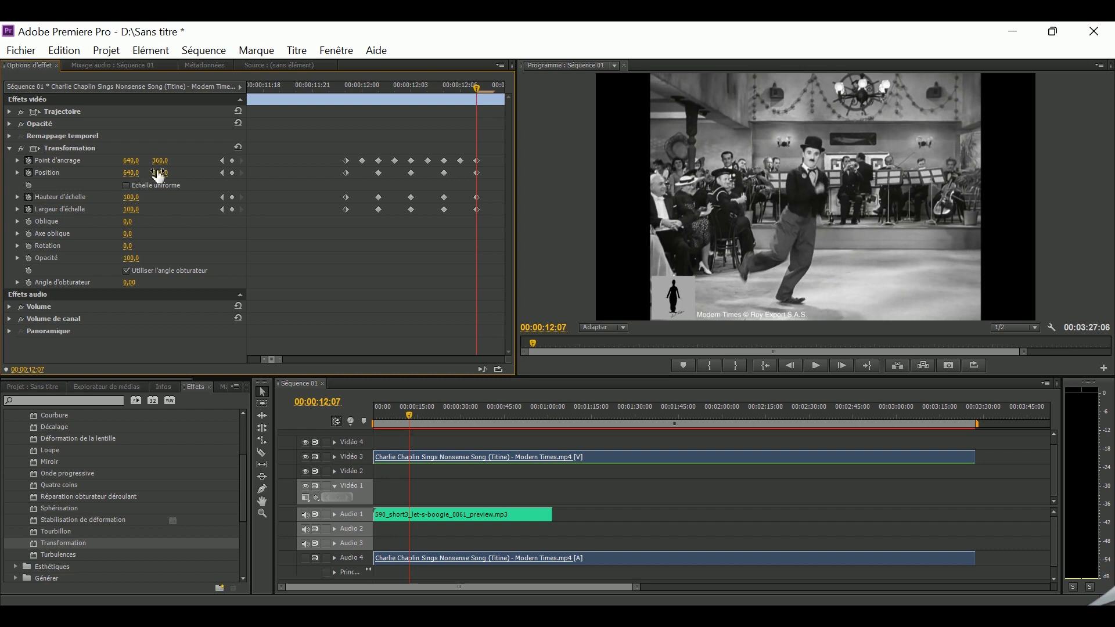
# Set Transform scale height and width to 120 at frame 12:00
pyautogui.moveTo(475, 88); pyautogui.dragTo(363, 102)
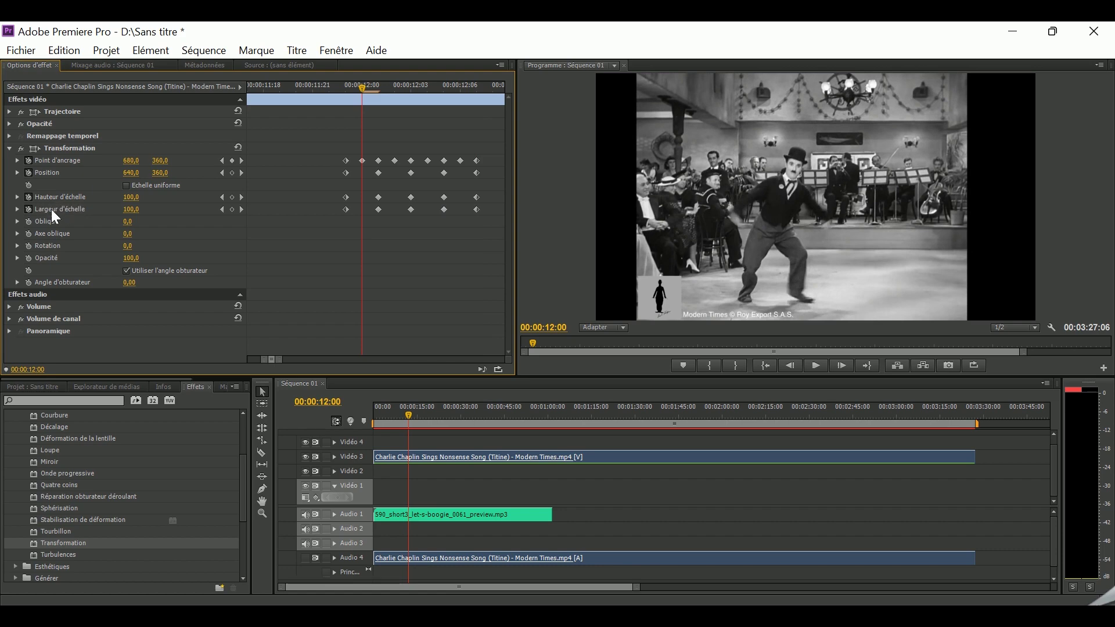
pyautogui.moveTo(138, 201)
pyautogui.mouseDown()
pyautogui.moveTo(152, 200)
pyautogui.moveTo(130, 197)
pyautogui.mouseUp()
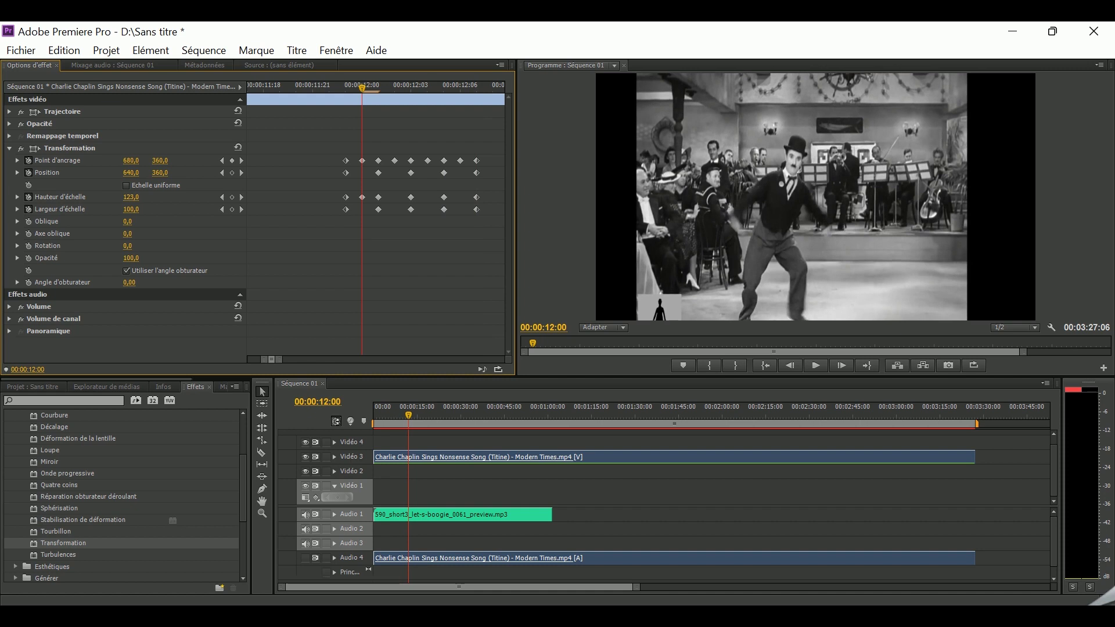
pyautogui.click(140, 198)
pyautogui.write('120')
pyautogui.click(138, 209)
pyautogui.write('120')
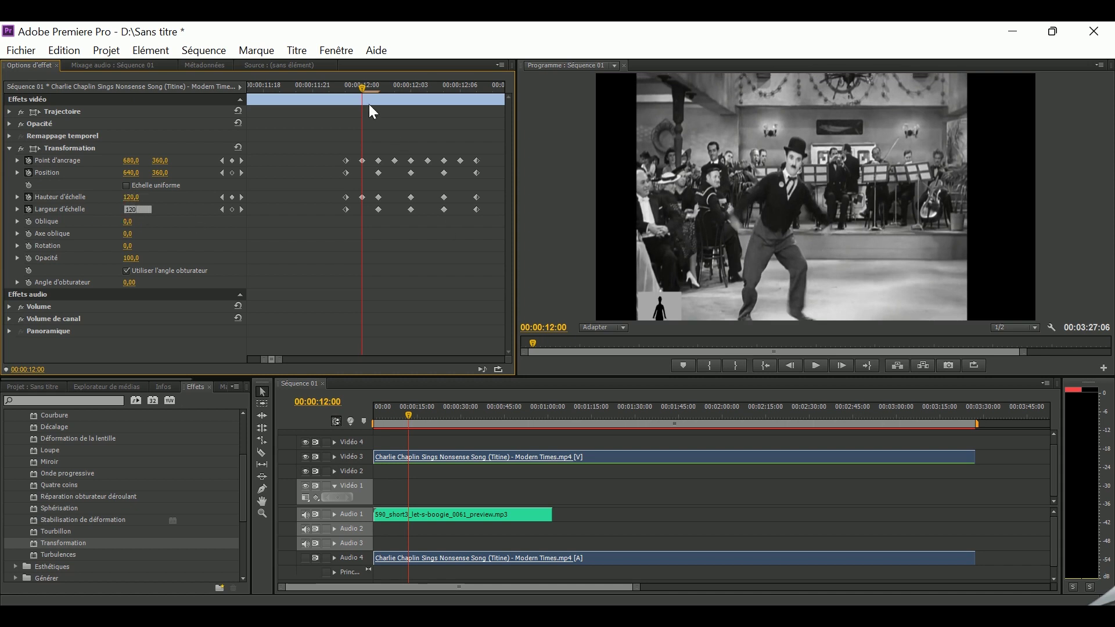
# Set scale height and width to 120 again at 12:06 and scrub to preview the punch
pyautogui.moveTo(367, 86); pyautogui.dragTo(463, 94)
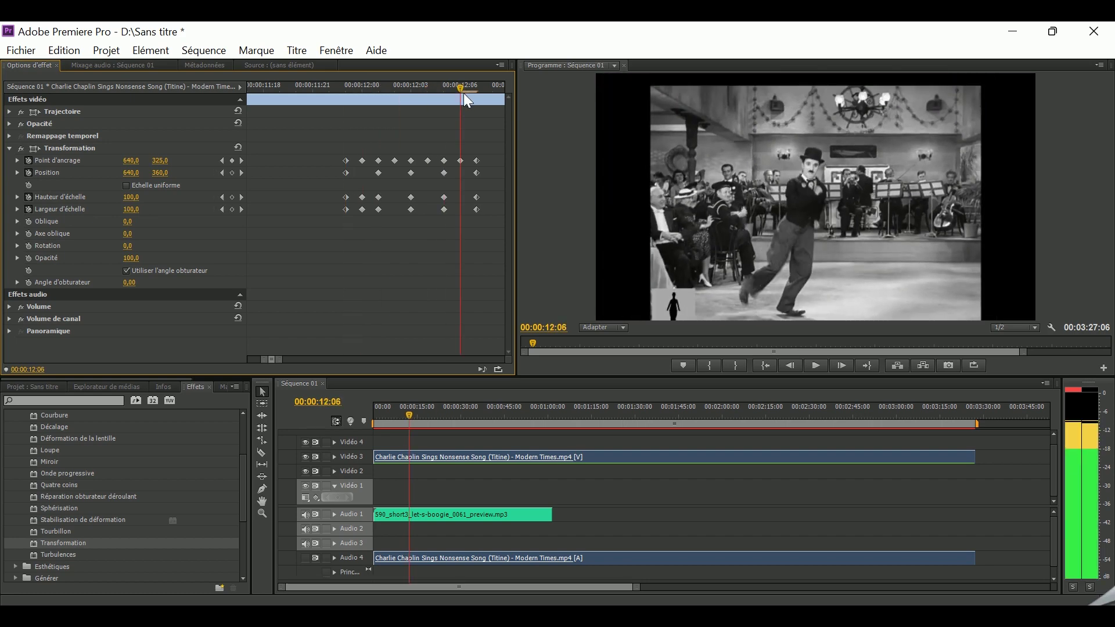
pyautogui.click(138, 197)
pyautogui.write('120')
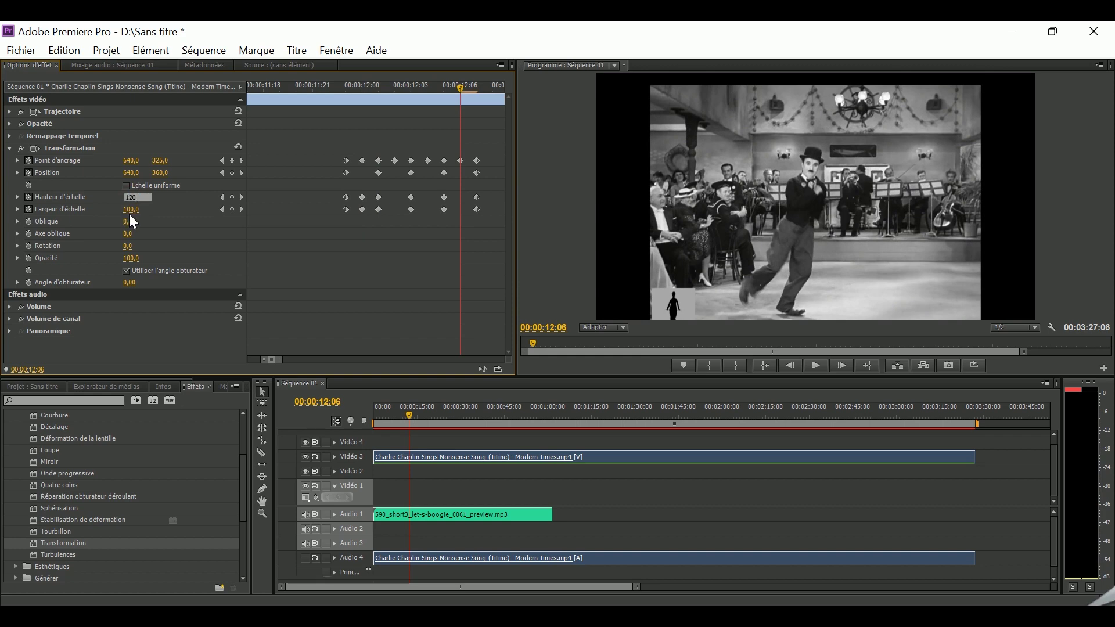
pyautogui.click(133, 209)
pyautogui.write('120')
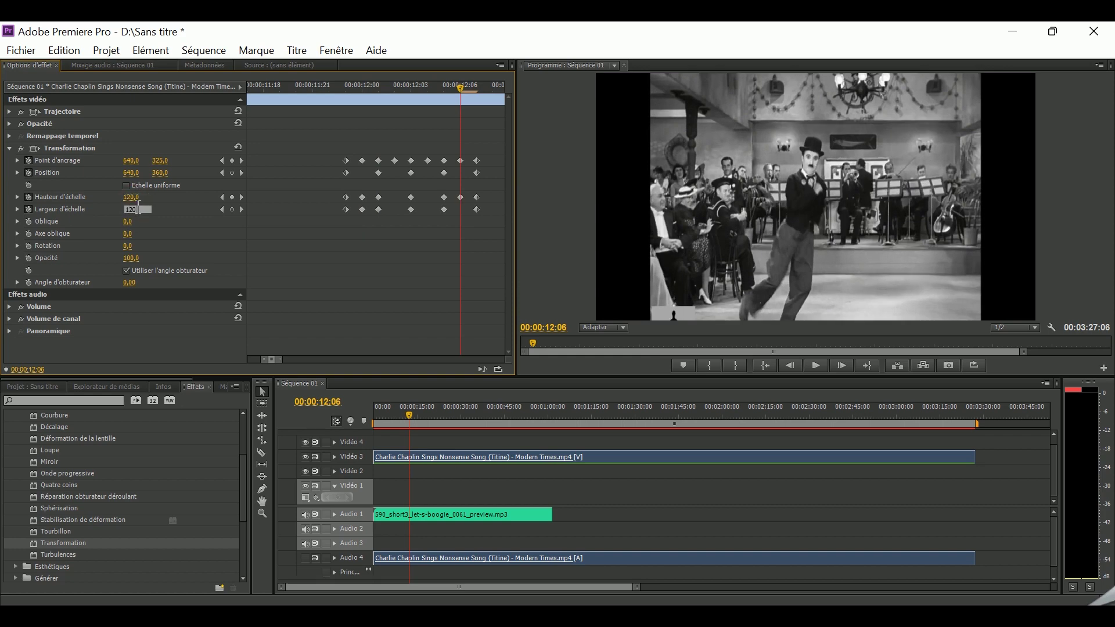
pyautogui.click(412, 235)
pyautogui.moveTo(450, 86)
pyautogui.mouseDown()
pyautogui.moveTo(461, 95)
pyautogui.moveTo(341, 108)
pyautogui.mouseUp()
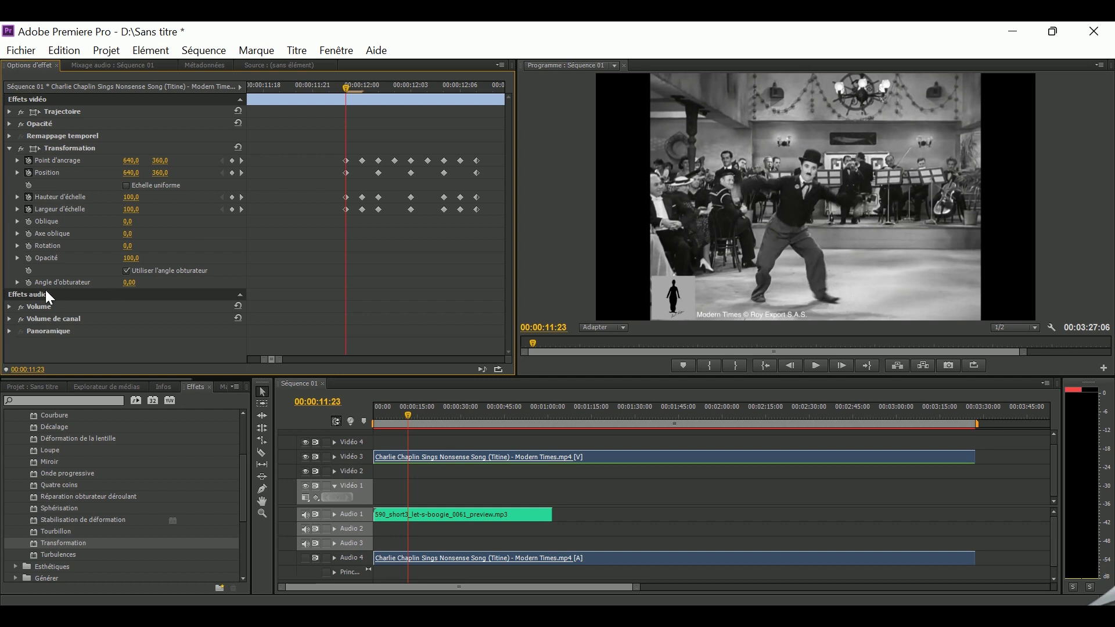
# Keyframe Angle d'obturateur at about 201 on 12:00 and 200 on 12:06
pyautogui.click(17, 282)
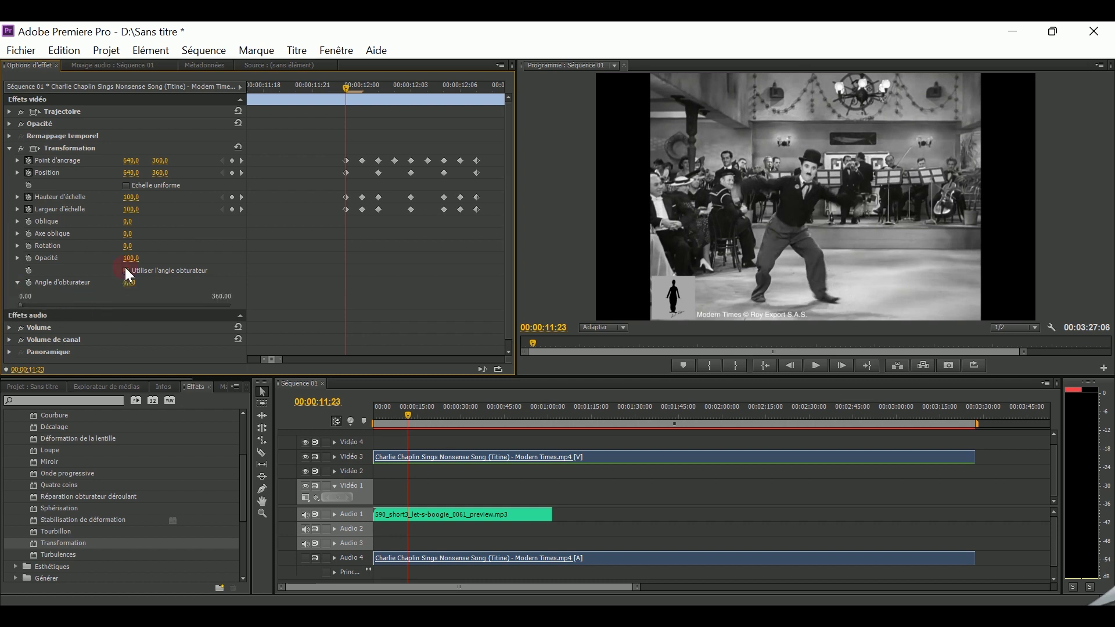
pyautogui.moveTo(130, 290)
pyautogui.mouseDown()
pyautogui.moveTo(175, 290)
pyautogui.moveTo(141, 286)
pyautogui.mouseUp()
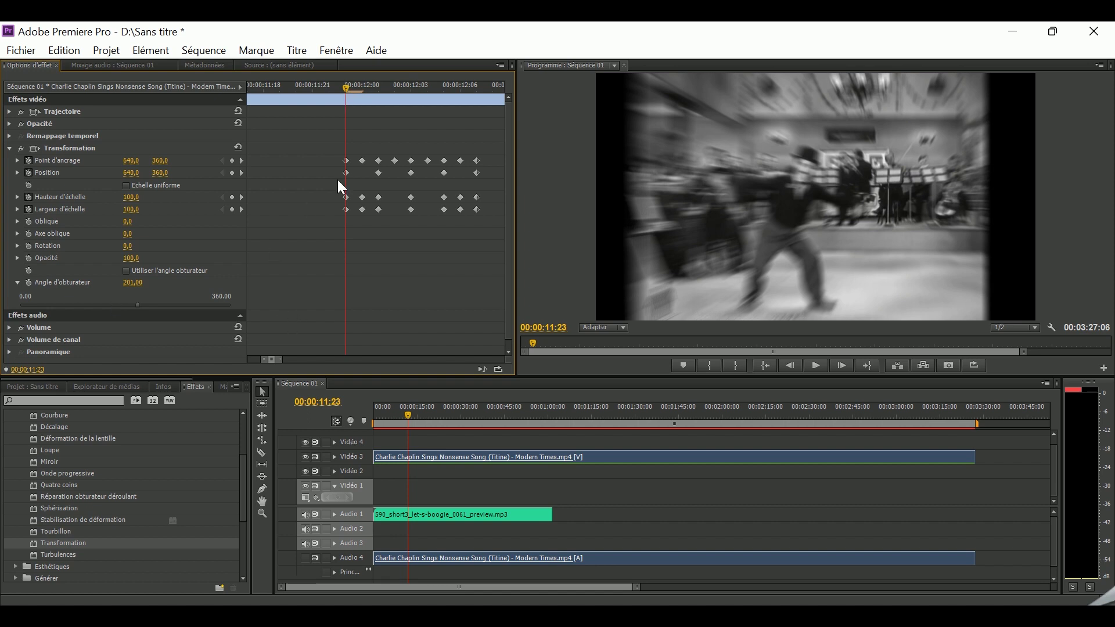
pyautogui.moveTo(352, 87); pyautogui.dragTo(370, 88)
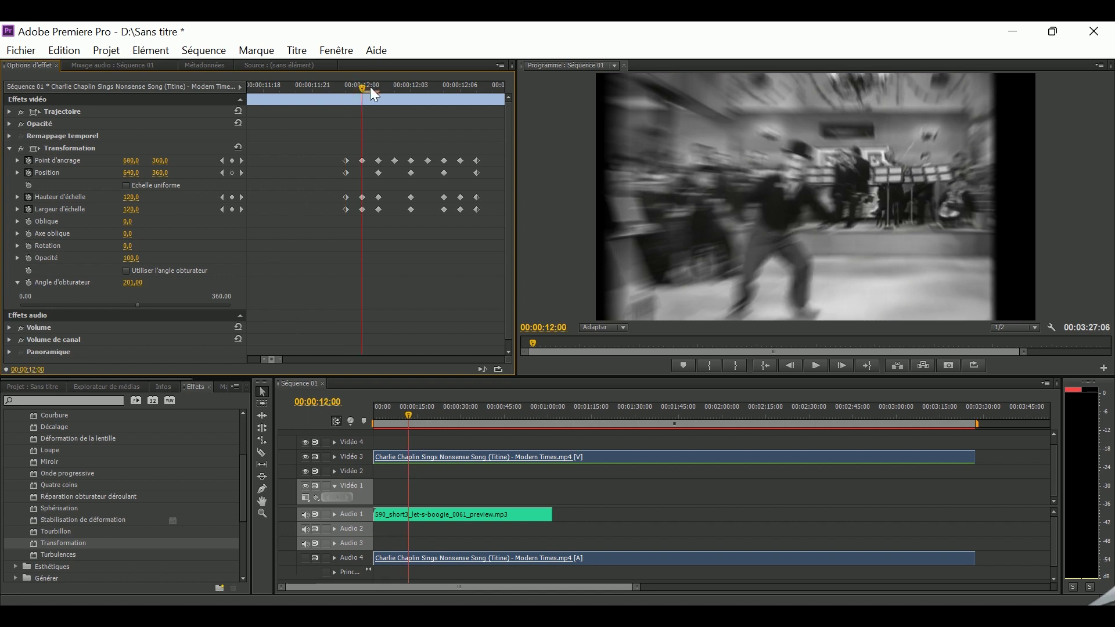
pyautogui.click(29, 282)
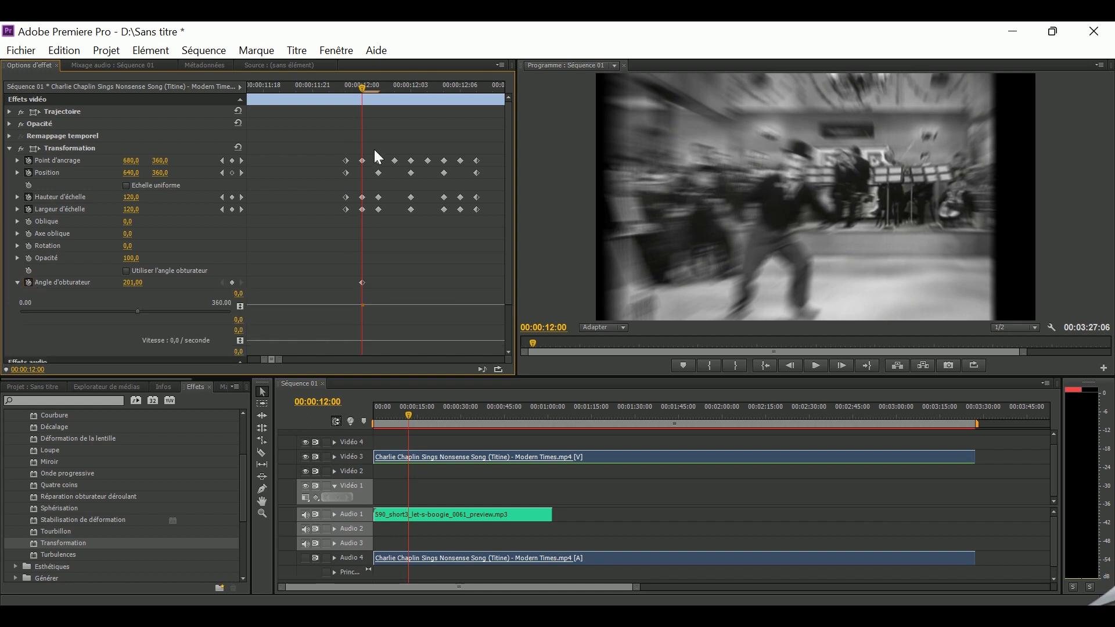
pyautogui.moveTo(426, 89); pyautogui.dragTo(461, 88)
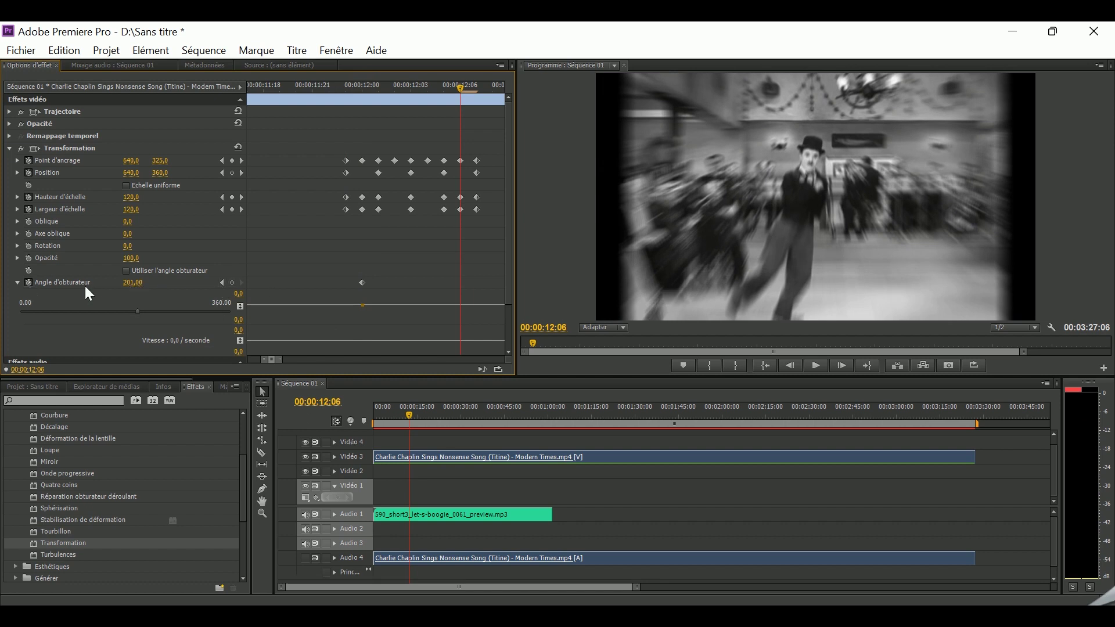
pyautogui.click(138, 284)
pyautogui.write('200')
pyautogui.press('Return')
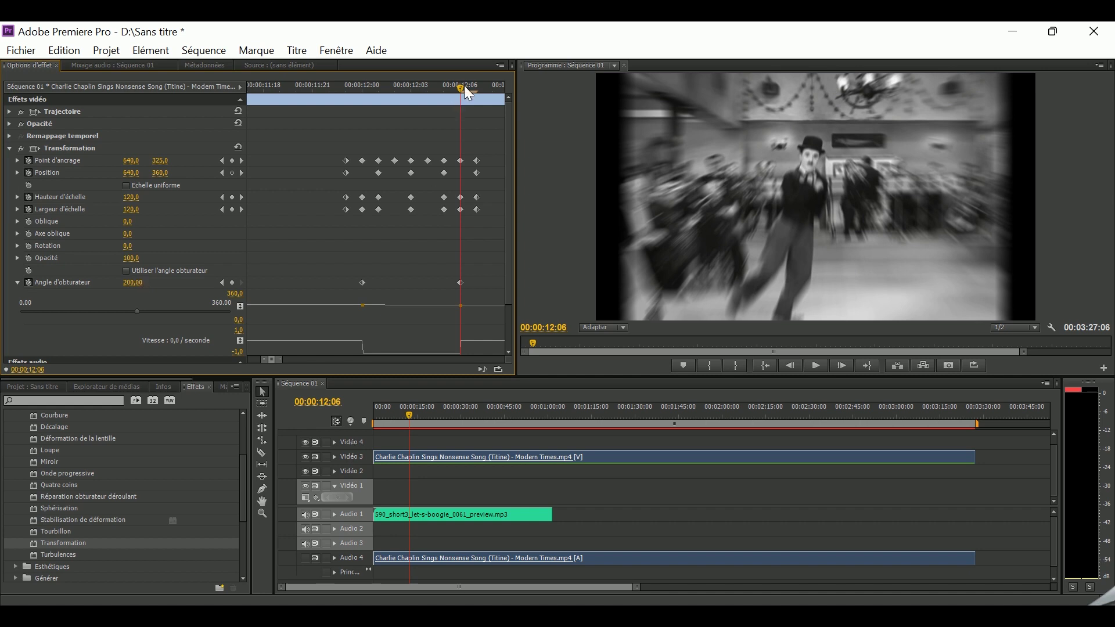
pyautogui.moveTo(465, 85); pyautogui.dragTo(477, 85)
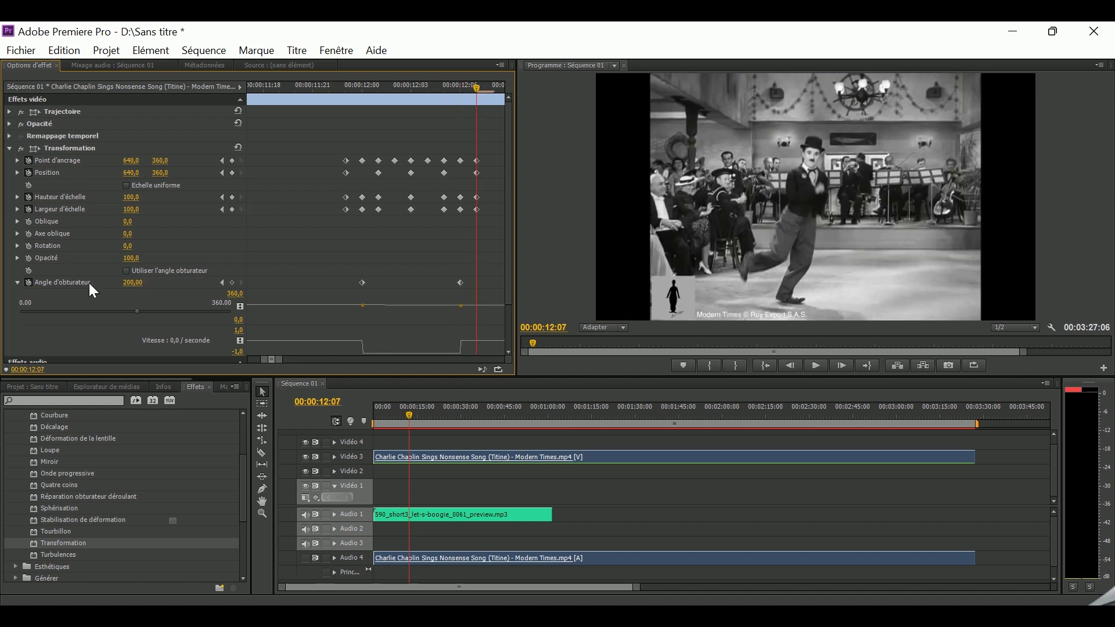
# Reset the shutter angle to 0 at 12:07, then play back the shake from 11:23 to review it
pyautogui.click(238, 147)
pyautogui.moveTo(473, 87)
pyautogui.mouseDown()
pyautogui.moveTo(337, 83)
pyautogui.moveTo(477, 91)
pyautogui.moveTo(333, 96)
pyautogui.mouseUp()
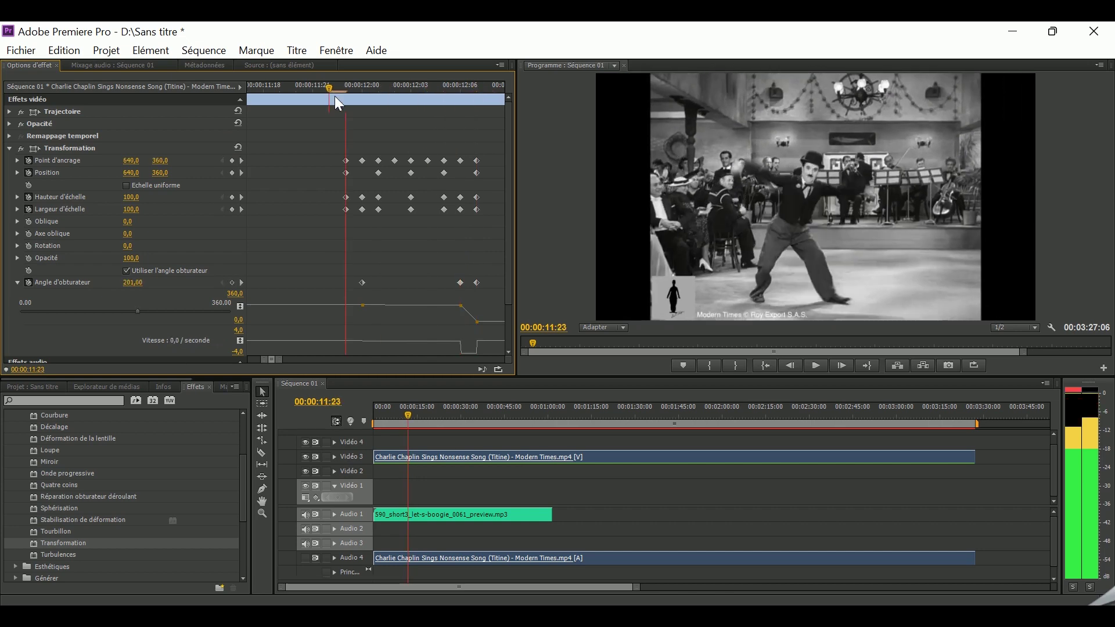
pyautogui.press('space')
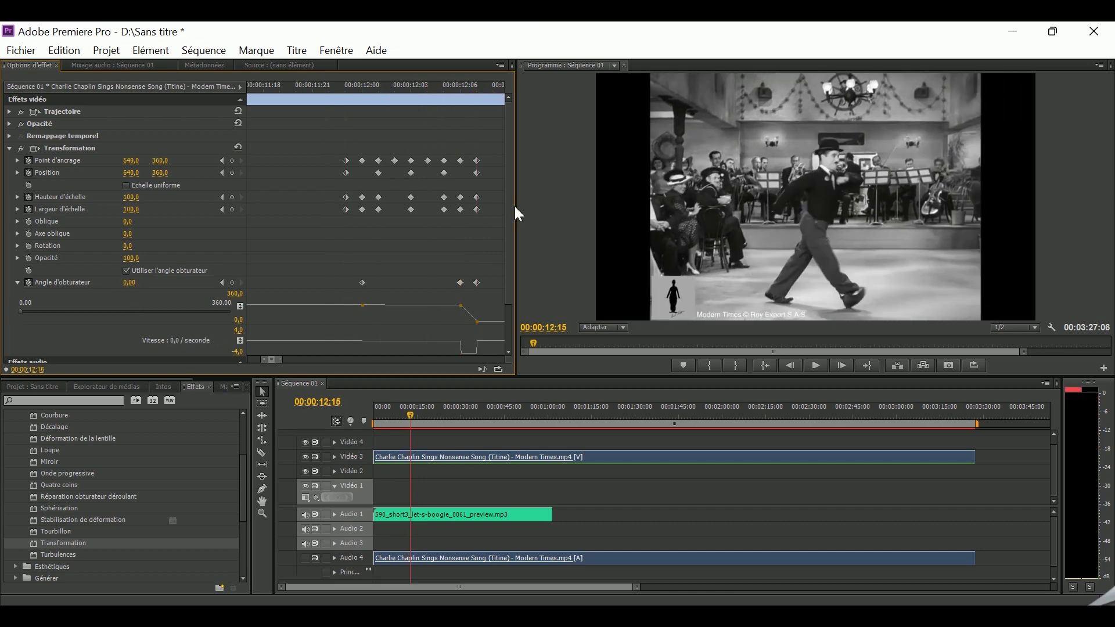
pyautogui.moveTo(392, 92)
pyautogui.mouseDown()
pyautogui.moveTo(375, 90)
pyautogui.moveTo(386, 91)
pyautogui.mouseUp()
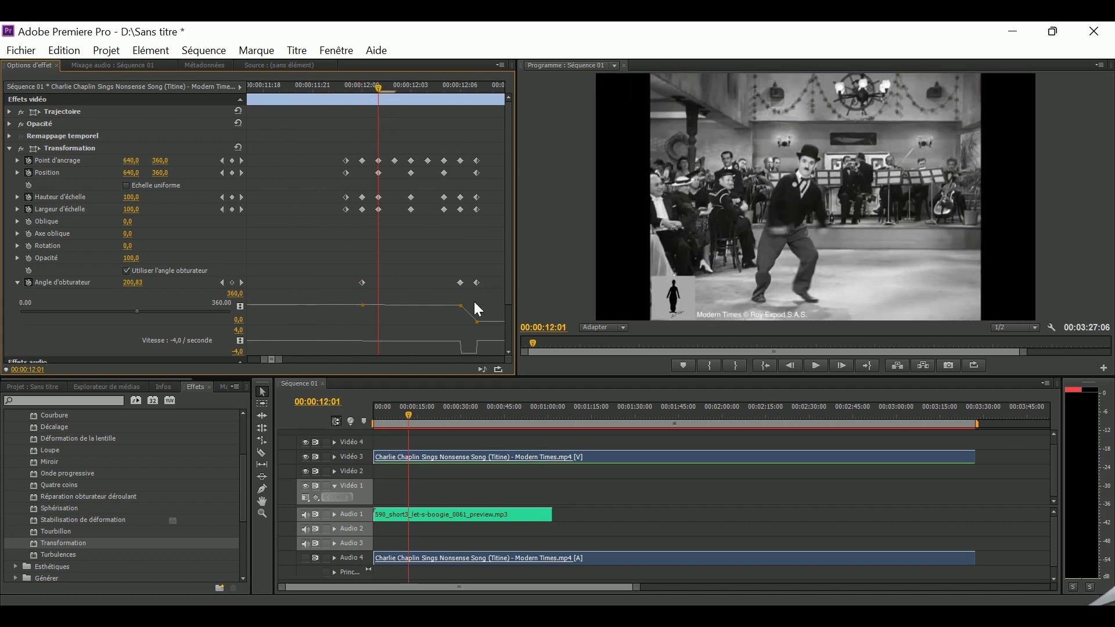
pyautogui.click(461, 283)
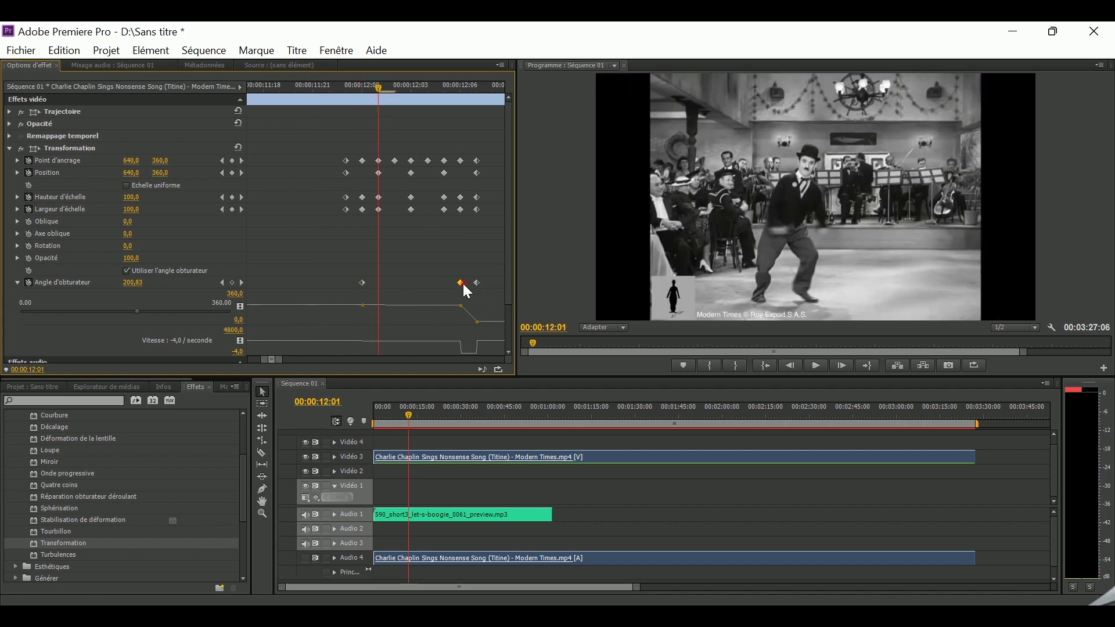
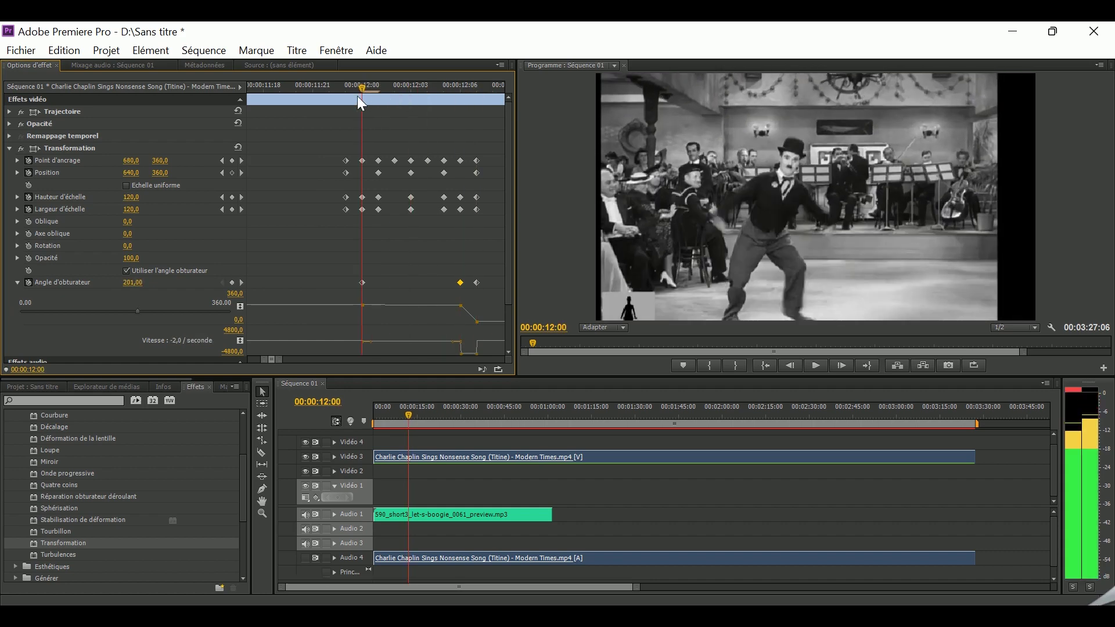
# At 00:00:11:23, disable composition shutter angle on Transformation so its 201 angle blurs the zoom
pyautogui.moveTo(357, 97); pyautogui.dragTo(347, 97)
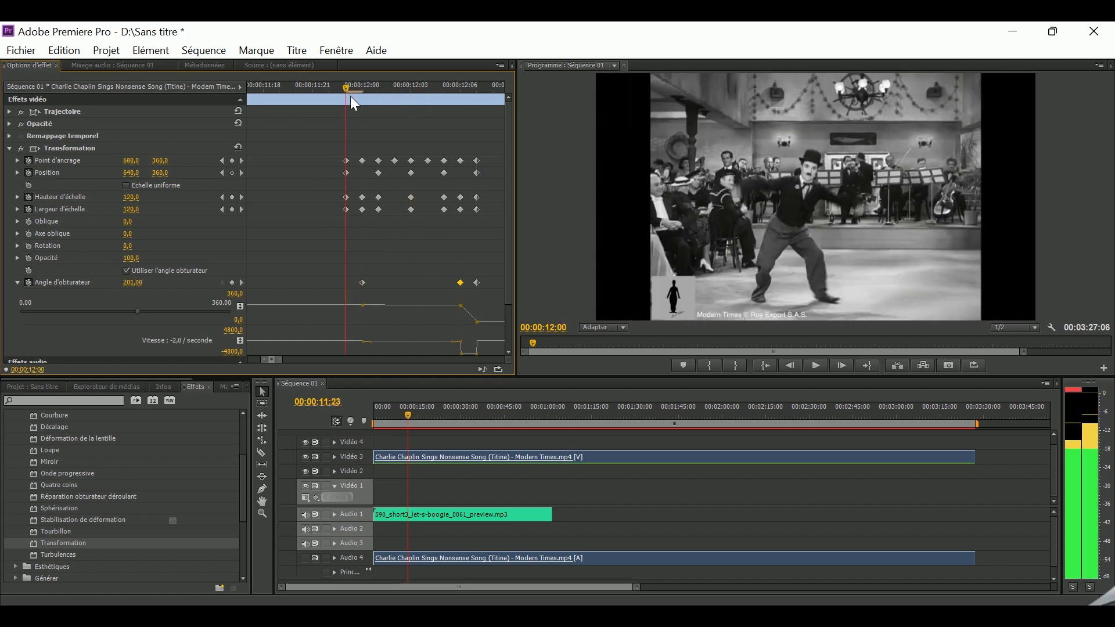
pyautogui.click(125, 270)
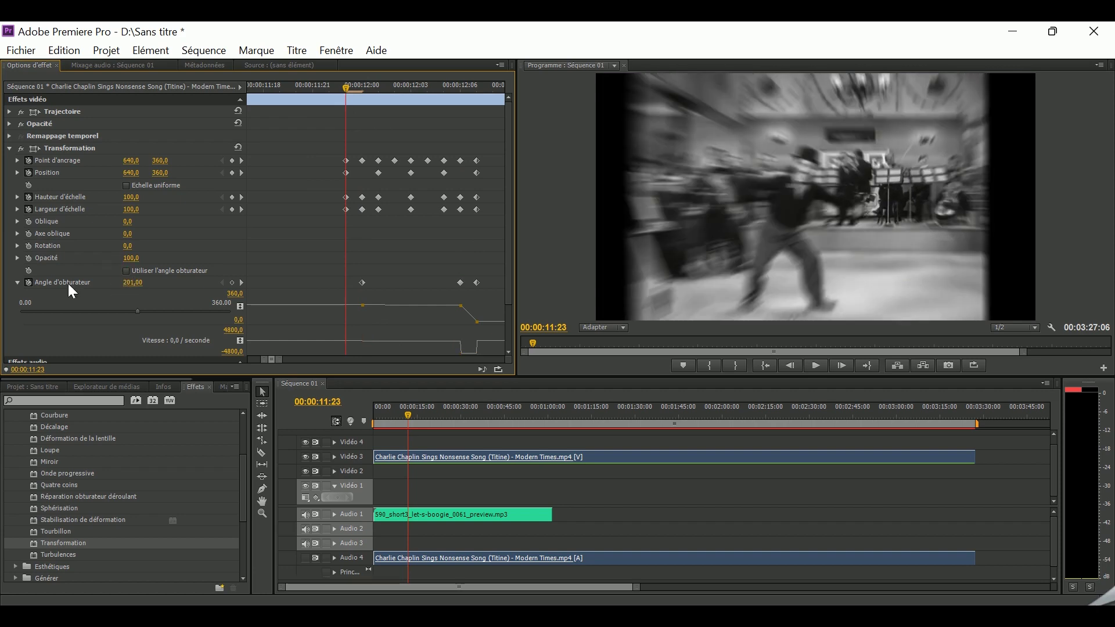
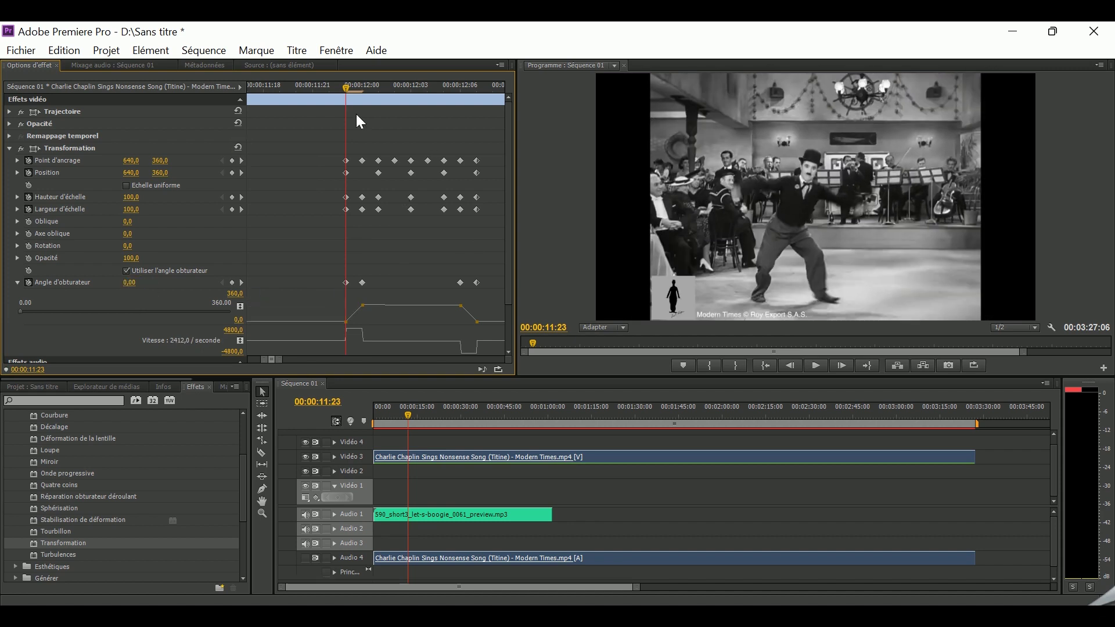
# Replay the first zoom punch and return the playhead to its start at 11:23
pyautogui.moveTo(344, 90); pyautogui.dragTo(318, 87)
pyautogui.press('space')
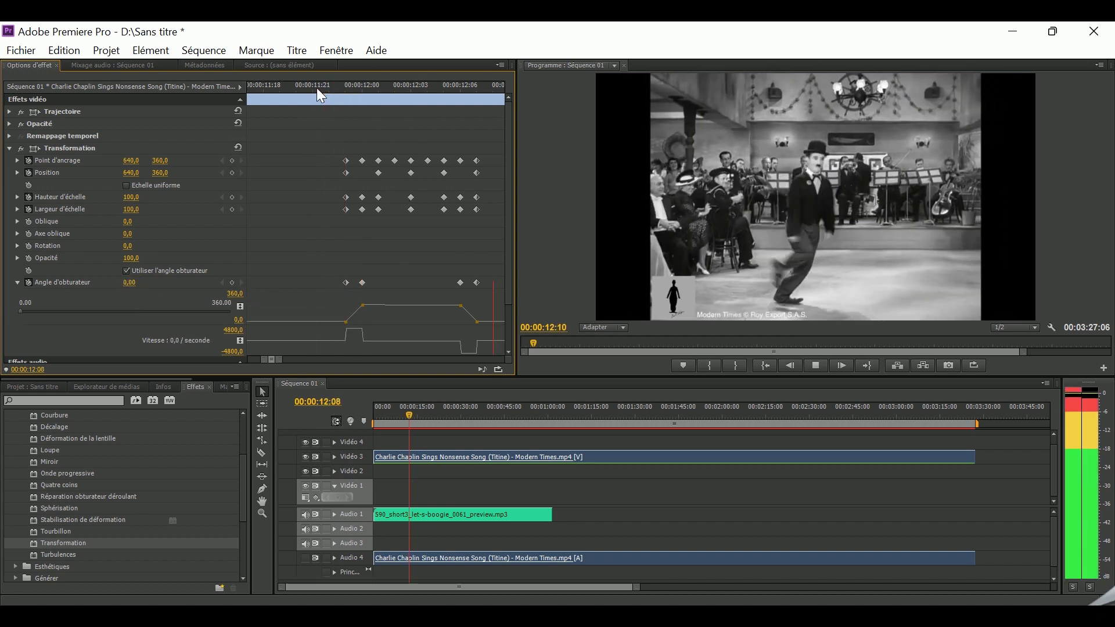
pyautogui.moveTo(370, 100); pyautogui.dragTo(346, 93)
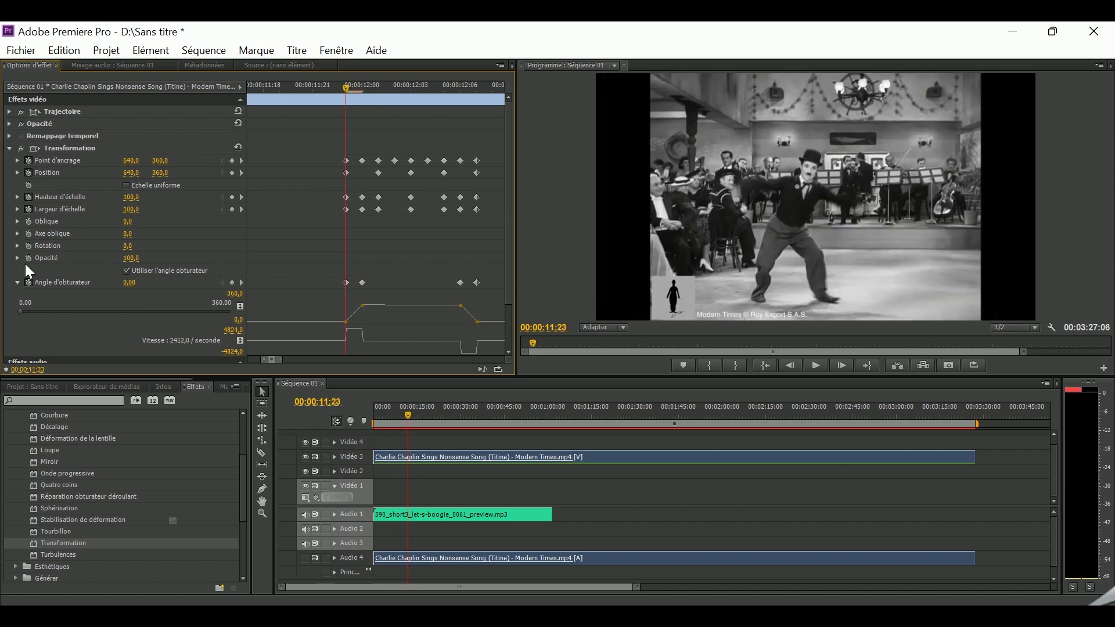
# Uncheck 'Utiliser l'angle obturateur' in Transformation and confirm the motion-blurred frame at 12:01
pyautogui.click(126, 270)
pyautogui.moveTo(347, 93)
pyautogui.mouseDown()
pyautogui.moveTo(487, 110)
pyautogui.moveTo(295, 128)
pyautogui.mouseUp()
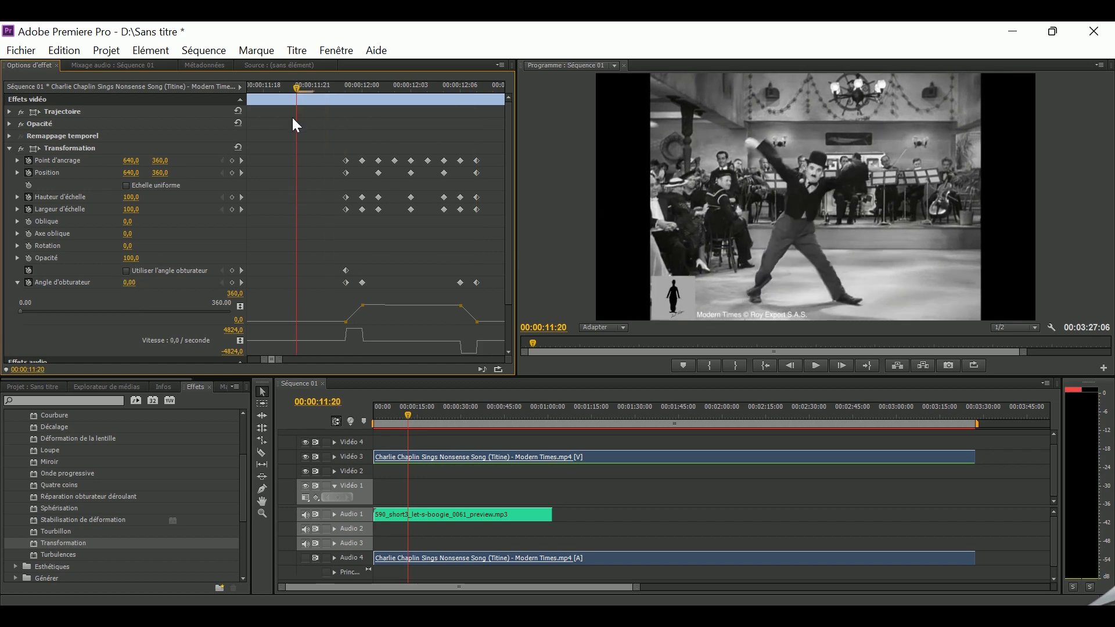
pyautogui.moveTo(367, 93)
pyautogui.mouseDown()
pyautogui.moveTo(485, 97)
pyautogui.moveTo(377, 107)
pyautogui.mouseUp()
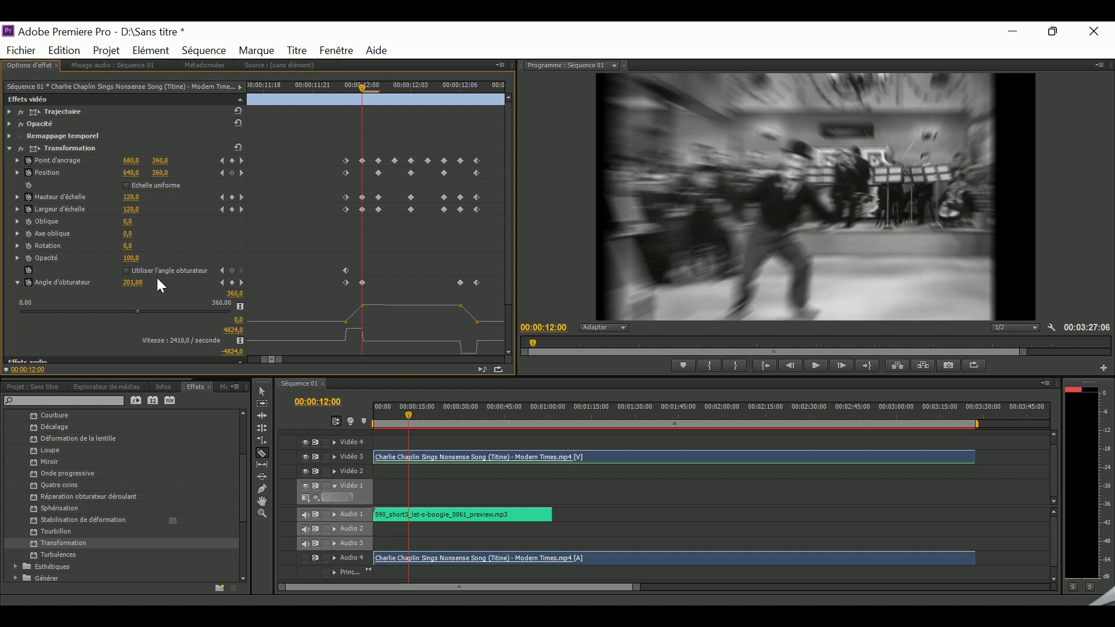
pyautogui.moveTo(360, 91); pyautogui.dragTo(320, 93)
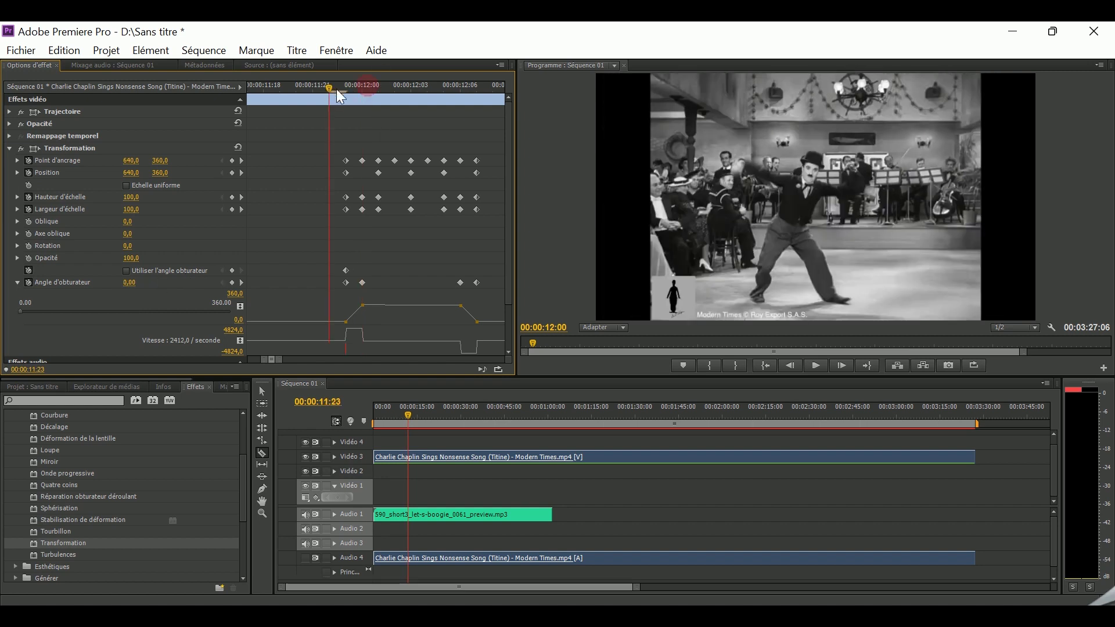
# Preview the blurred punch up to 13:12 and marquee-select all Transformation keyframes
pyautogui.press('space')
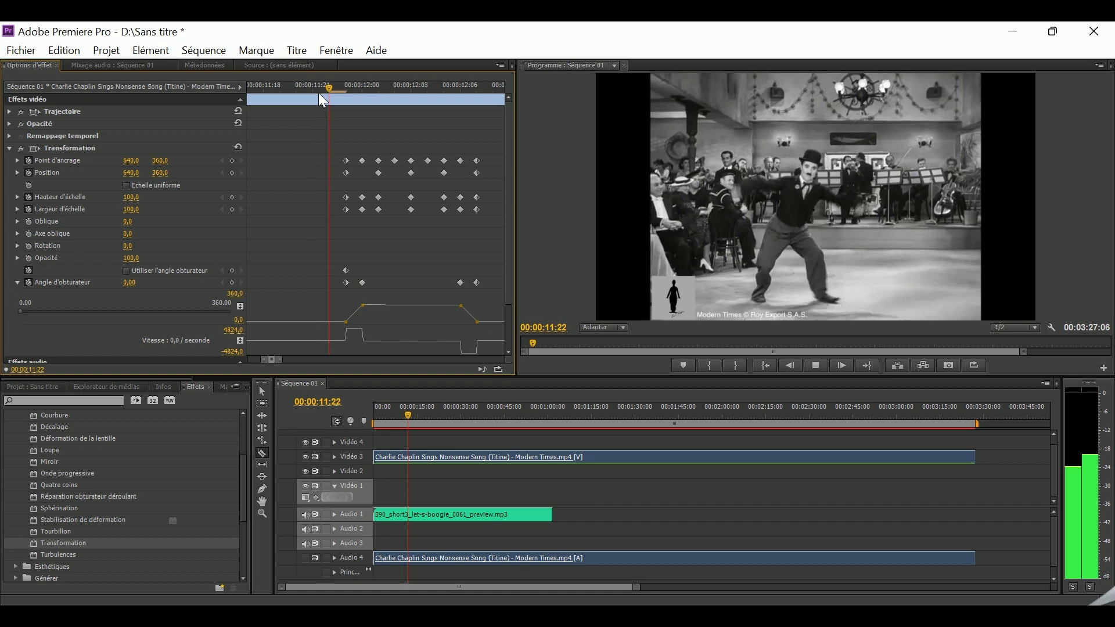
pyautogui.press('space')
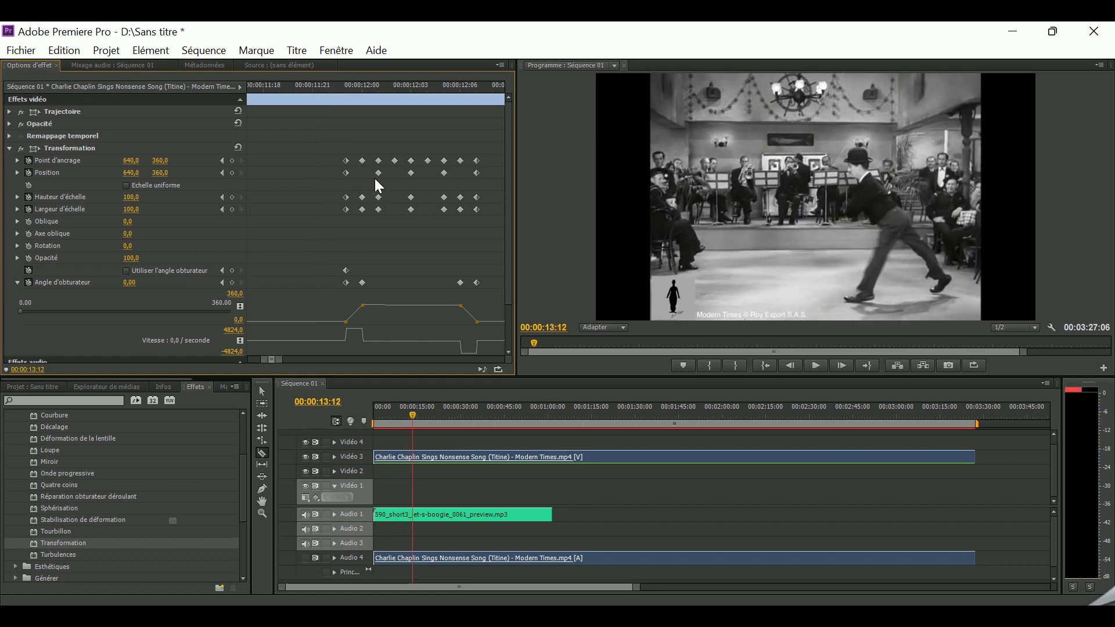
pyautogui.moveTo(324, 134); pyautogui.dragTo(487, 314)
pyautogui.moveTo(284, 366); pyautogui.dragTo(284, 365)
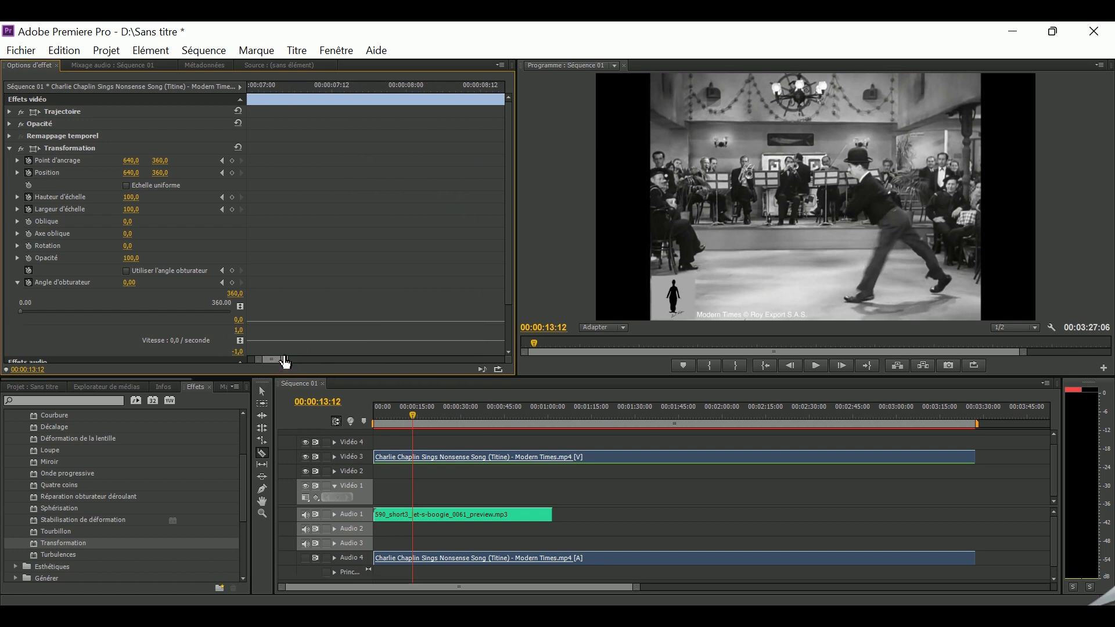
# Play to the next dance beat at 00:00:18:02 and place the copied zoom-punch keyframes there
pyautogui.press('space')
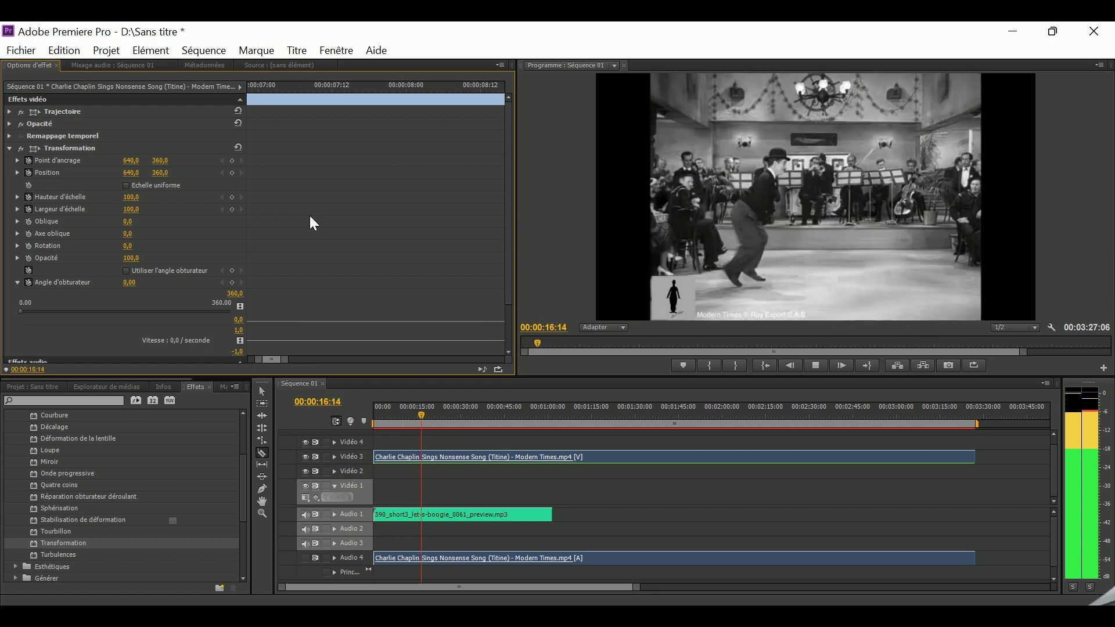
pyautogui.press('space')
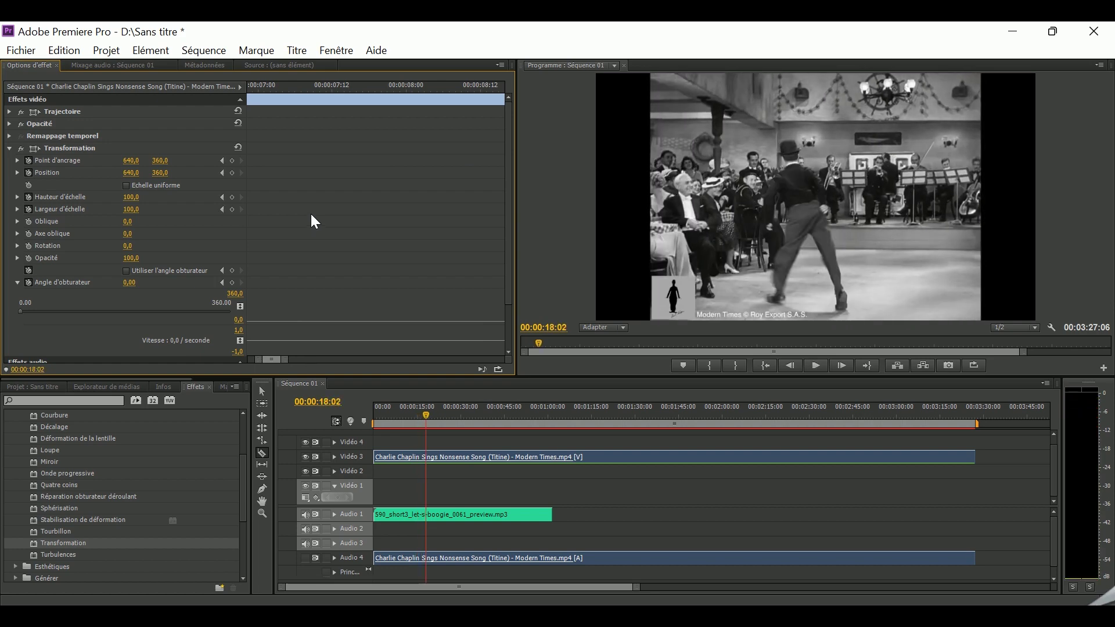
pyautogui.moveTo(283, 360)
pyautogui.mouseDown()
pyautogui.moveTo(266, 360)
pyautogui.moveTo(287, 371)
pyautogui.mouseUp()
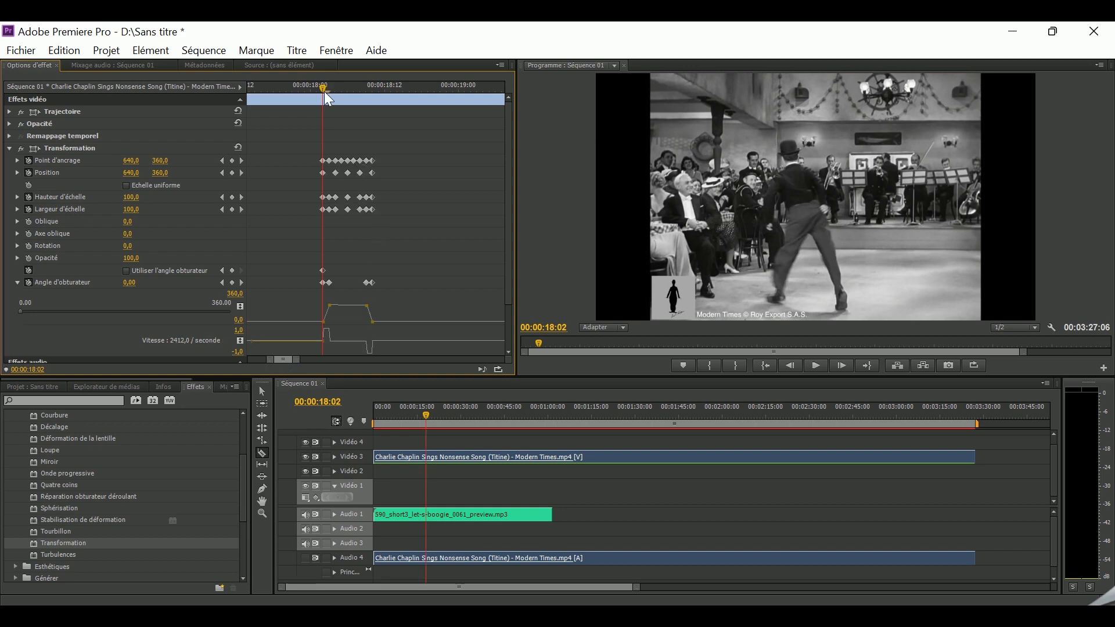
pyautogui.press('space')
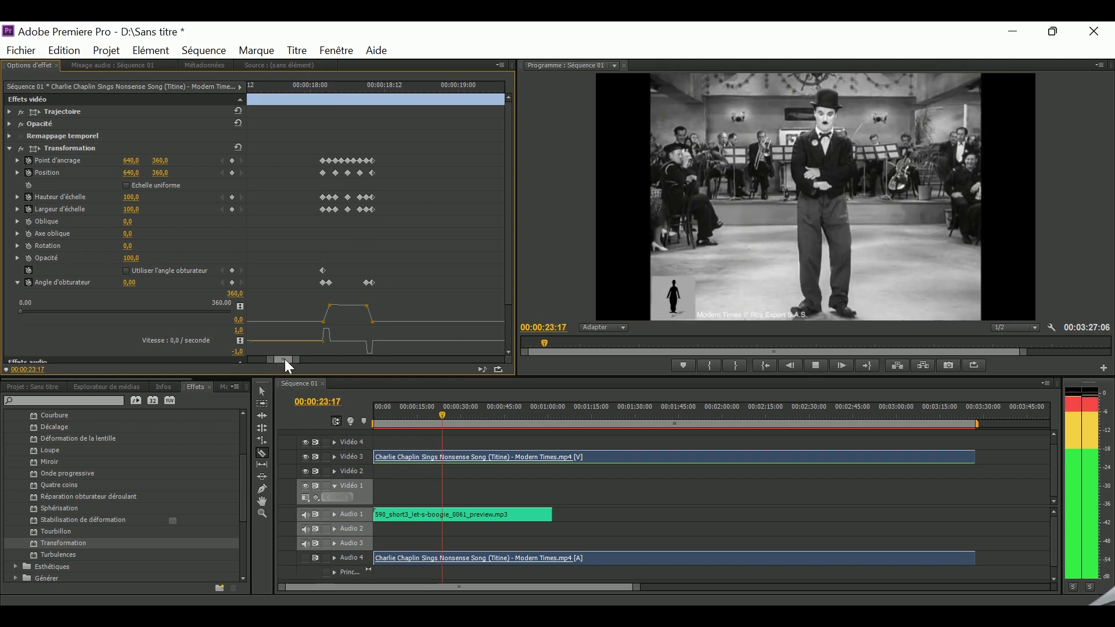
pyautogui.press('space')
pyautogui.moveTo(291, 361); pyautogui.dragTo(295, 361)
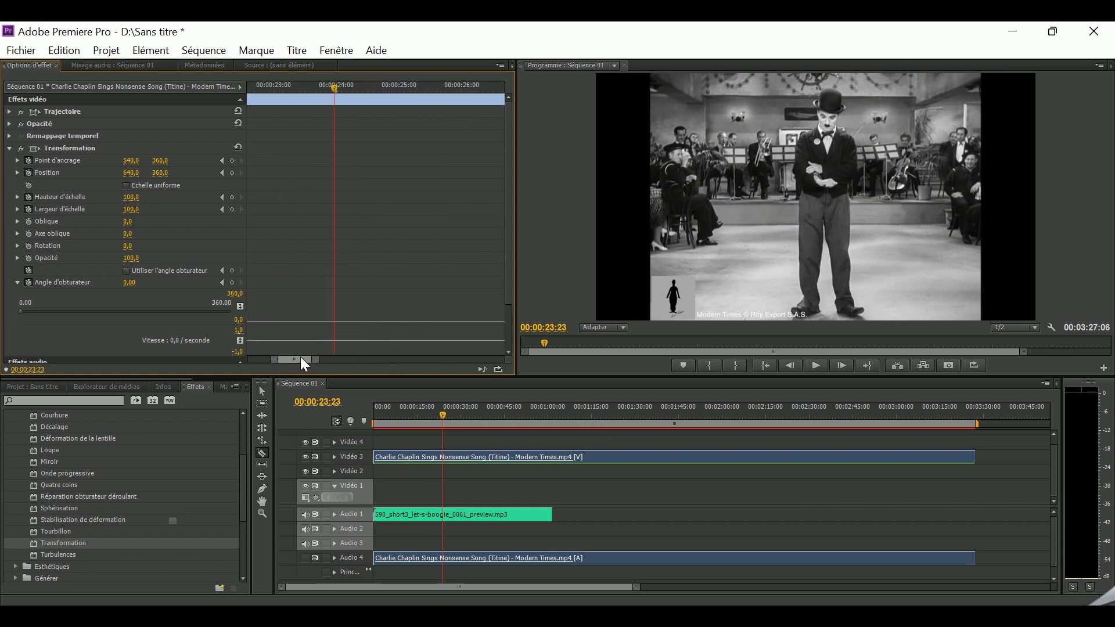
pyautogui.moveTo(336, 86); pyautogui.dragTo(149, 96)
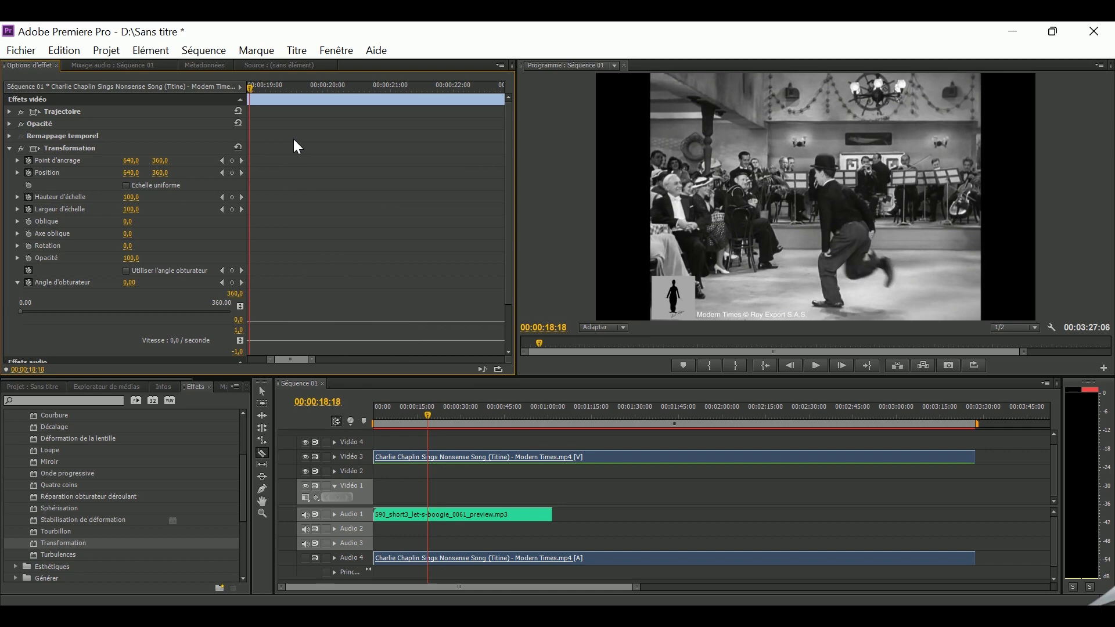